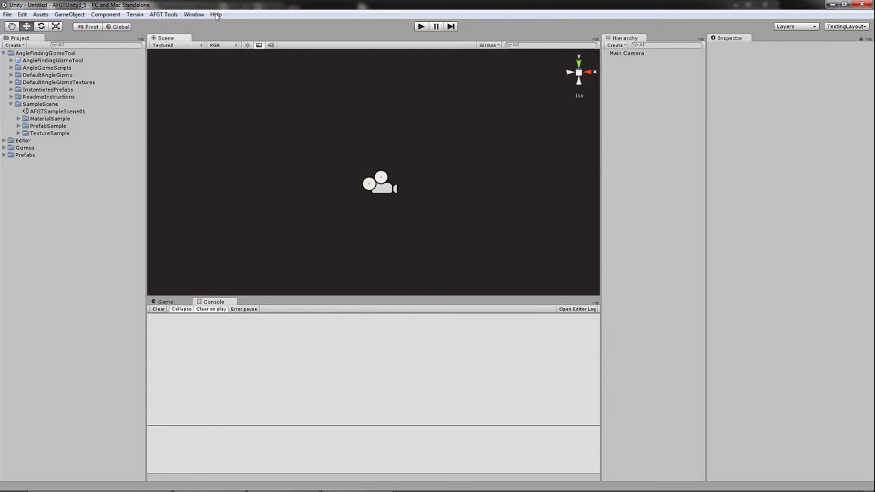
Check the editor's version information in the About Unity window, and close it.
left_click(217, 15)
left_click(166, 25)
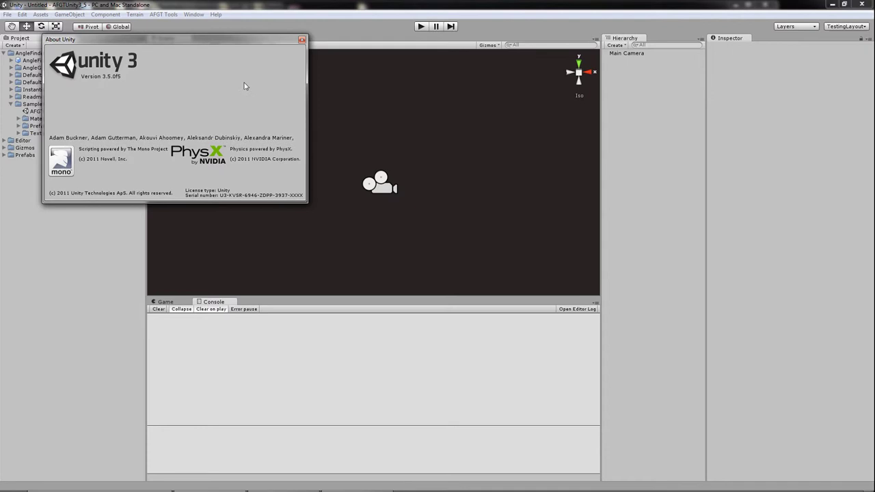
left_click(302, 39)
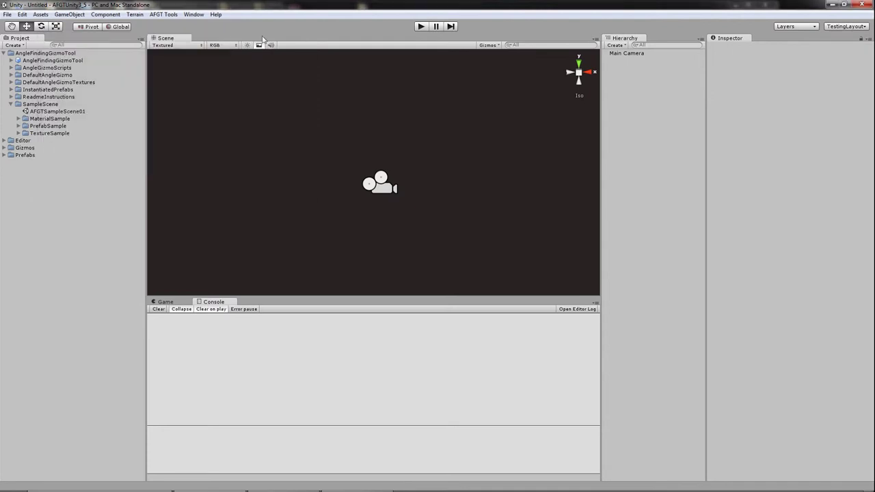
Open the AFGTSampleScene01 scene, and select AngleFindingGizmoTool in the hierarchy with its child points expanded.
double_click(31, 113)
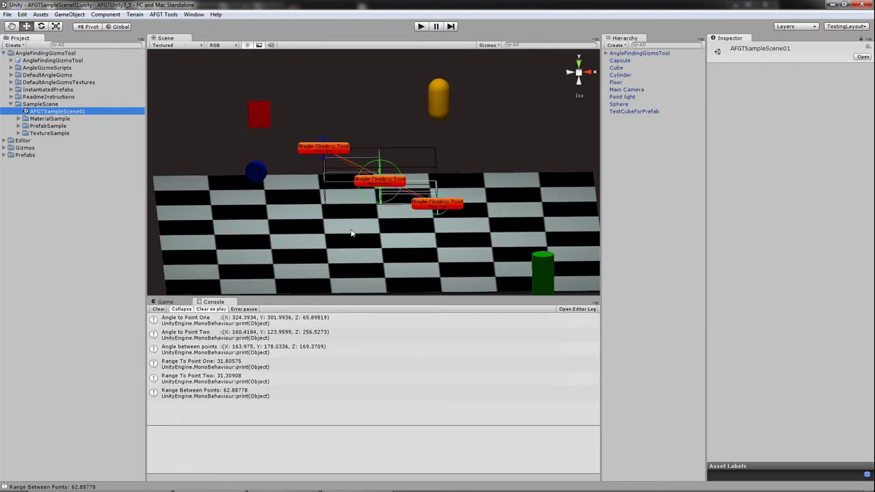
mouse_move(352, 233)
left_mouse_down("alt")
mouse_move(342, 253)
mouse_move(328, 250)
mouse_move(347, 253)
mouse_move(342, 218)
left_mouse_up("alt")
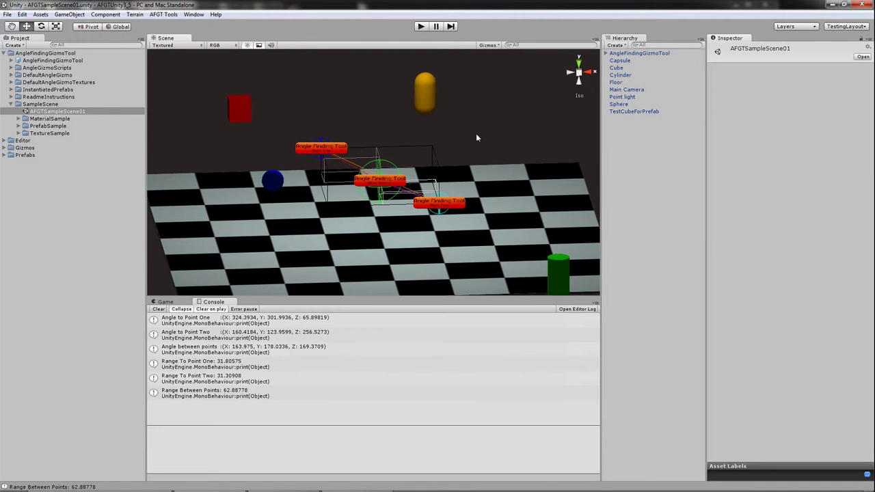
left_click(605, 53)
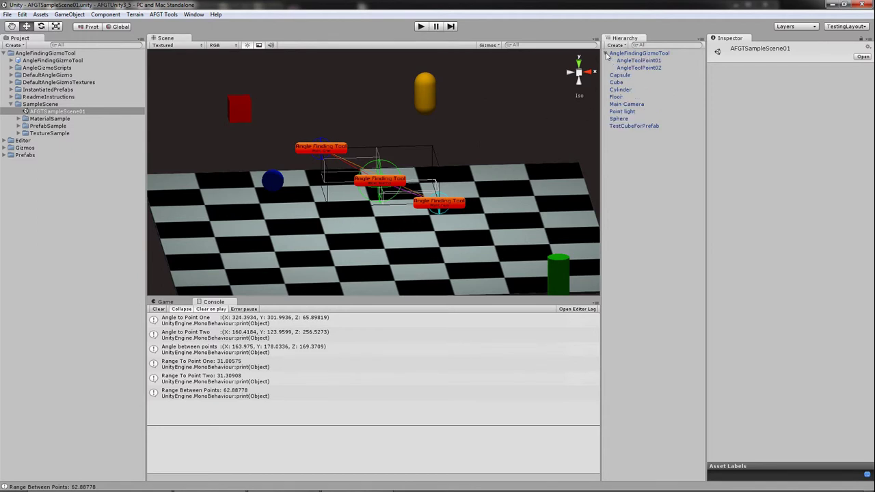
left_click(634, 55)
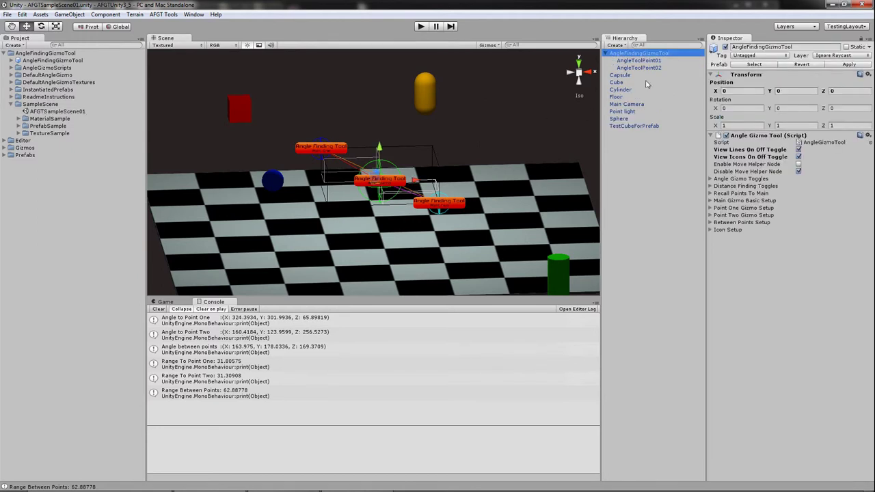
mouse_move(489, 209)
left_mouse_down("alt")
mouse_move(497, 216)
mouse_move(490, 206)
left_mouse_up("alt")
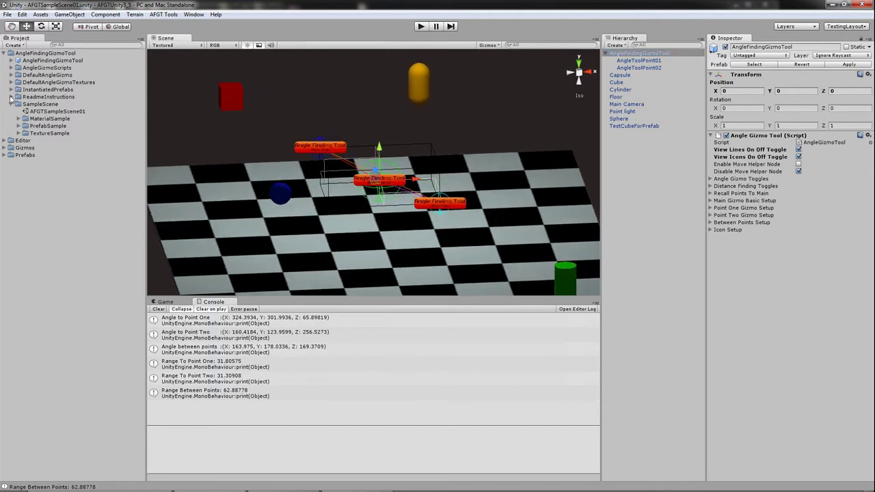
Skim the AFGTReadmeInstructionsVersion2.0 PDF from the ReadmeInstructions folder through page 10, and minimize the reader.
left_click(11, 98)
double_click(47, 104)
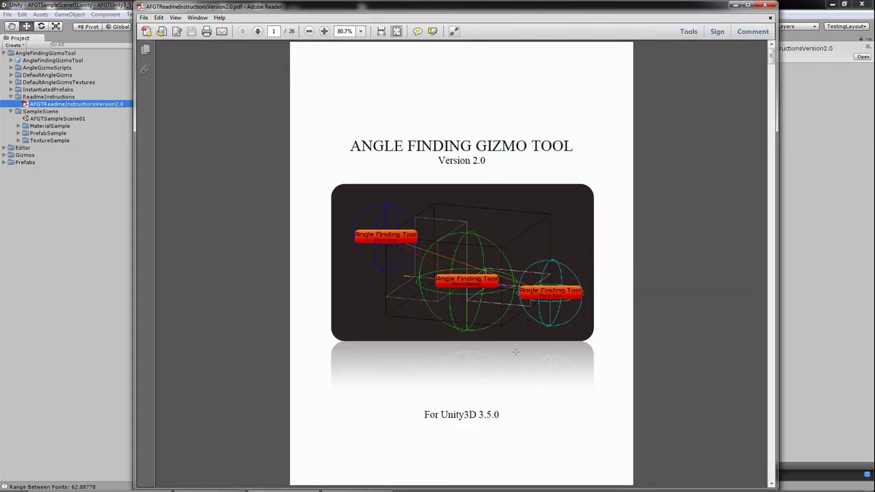
scroll(516, 351, "down", 3)
scroll(516, 349, "down", 15)
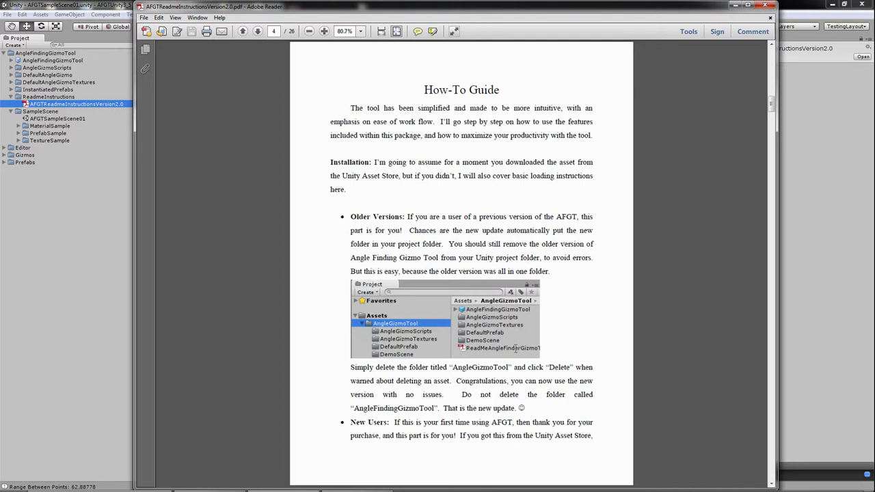
scroll(516, 348, "down", 12)
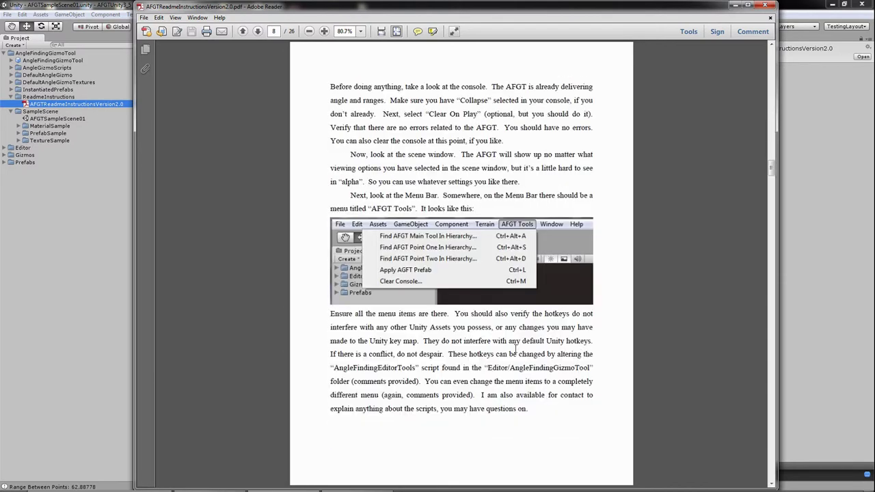
scroll(516, 349, "down", 3)
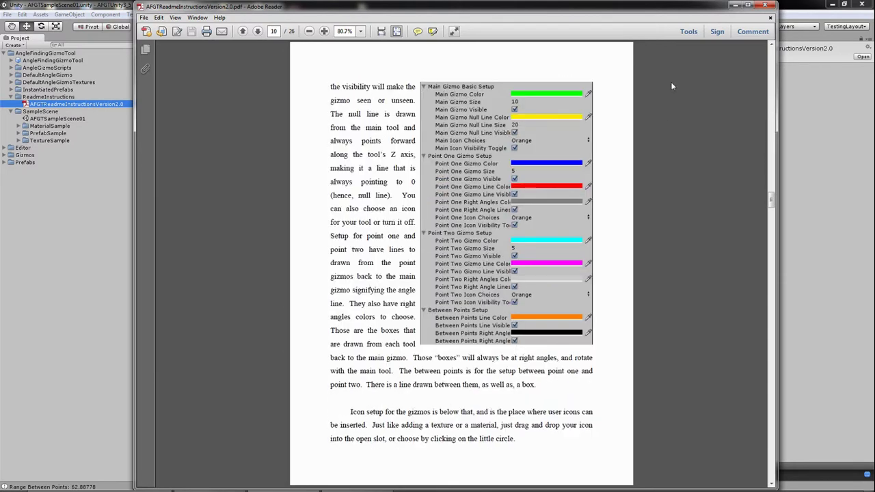
left_click(736, 6)
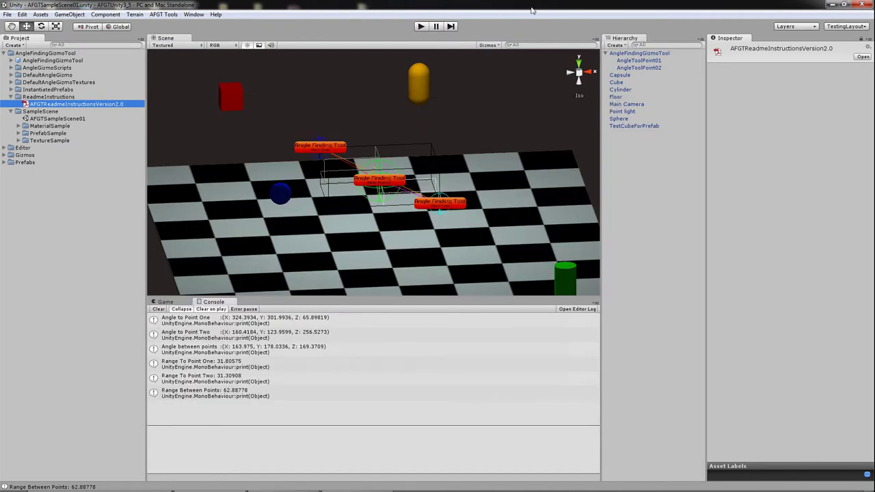
Inspect the AngleFindingGizmoTool's properties and the Cube's transform position.
left_click(639, 54)
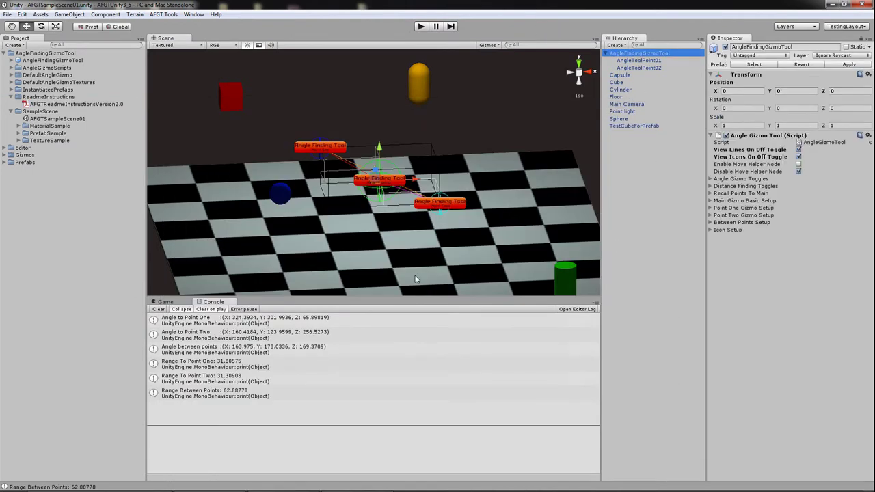
left_click_drag(415, 279, 422, 277, "alt")
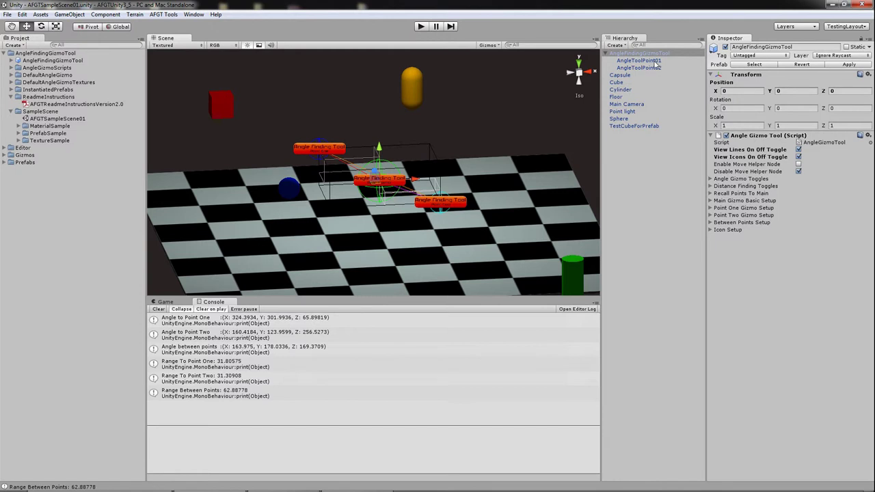
left_click(620, 83)
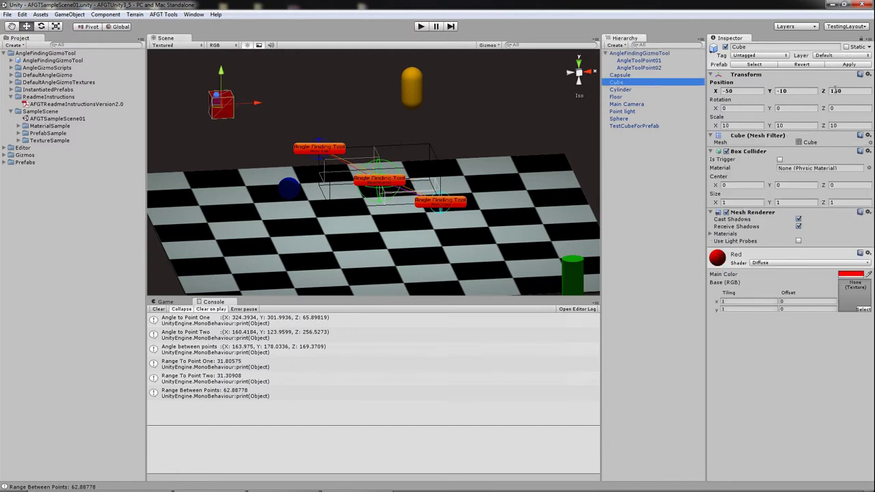
Snap AngleToolPoint01 onto the Cube using its enabled move helper node, and compare the positions of both objects.
left_click(646, 61)
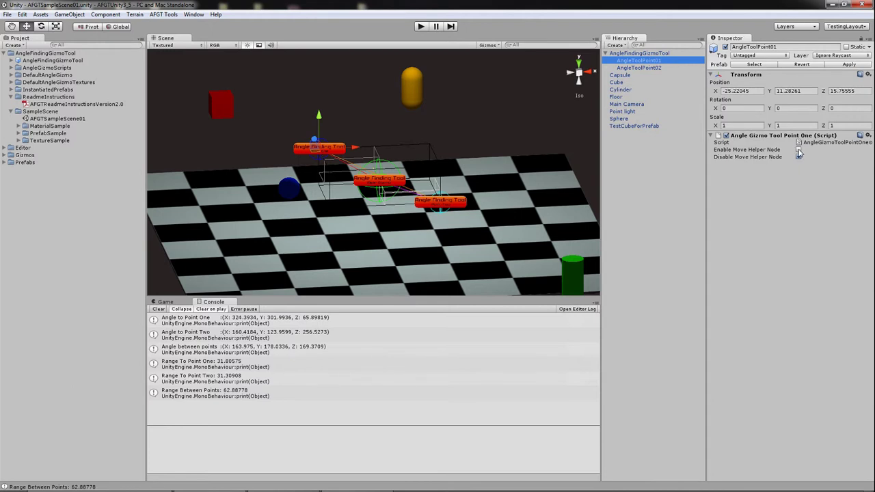
left_click(798, 151)
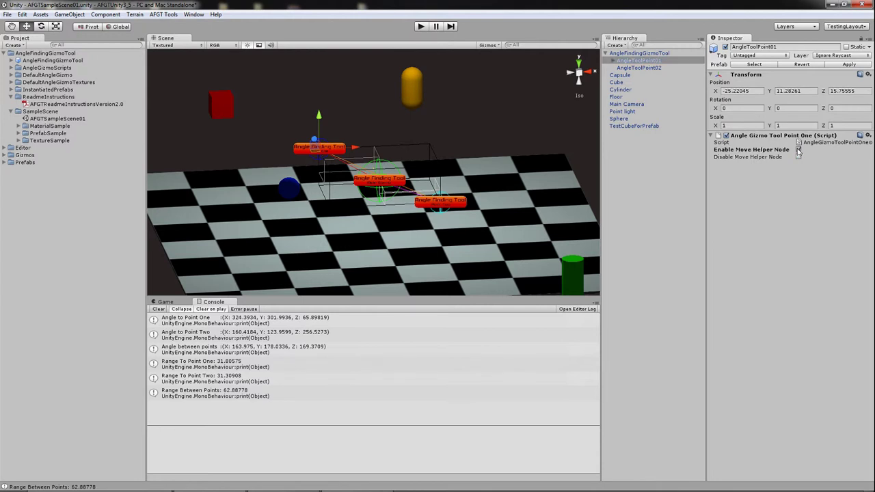
left_click(619, 60)
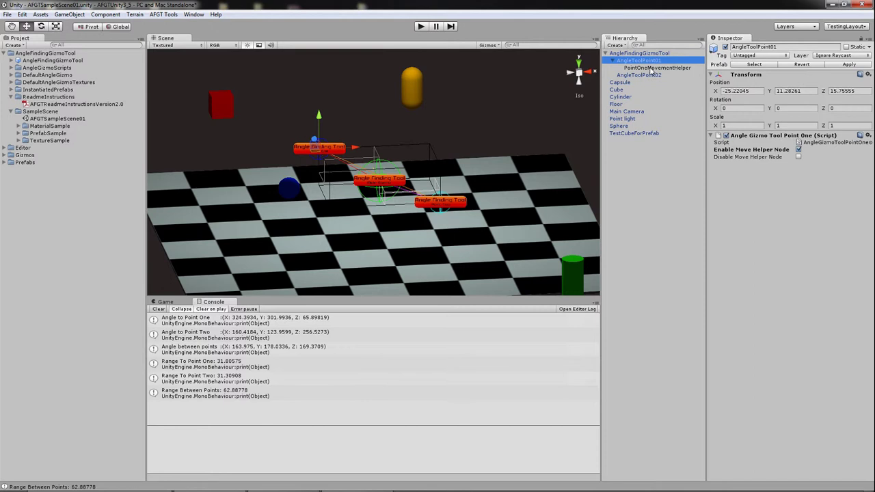
left_click_drag(652, 70, 624, 92)
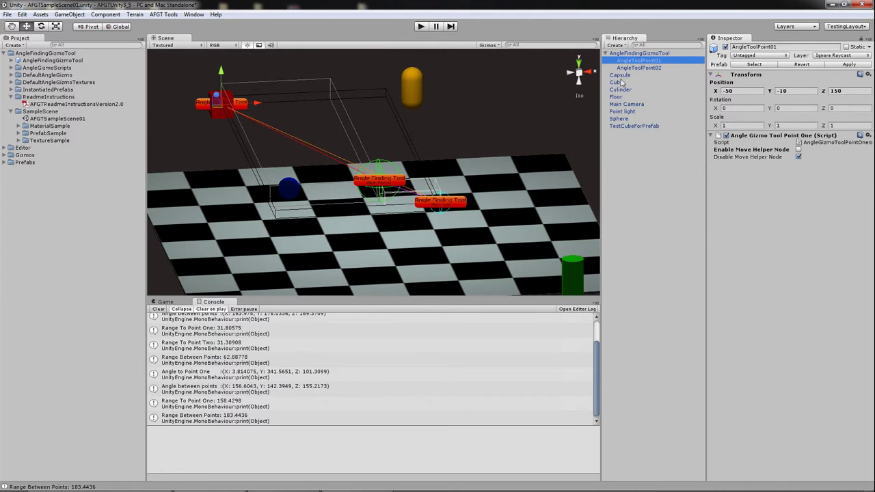
left_click(618, 82)
left_click(644, 60)
Enable the move helper node of AngleToolPoint02, and use it to snap that point onto the Capsule.
left_click(646, 69)
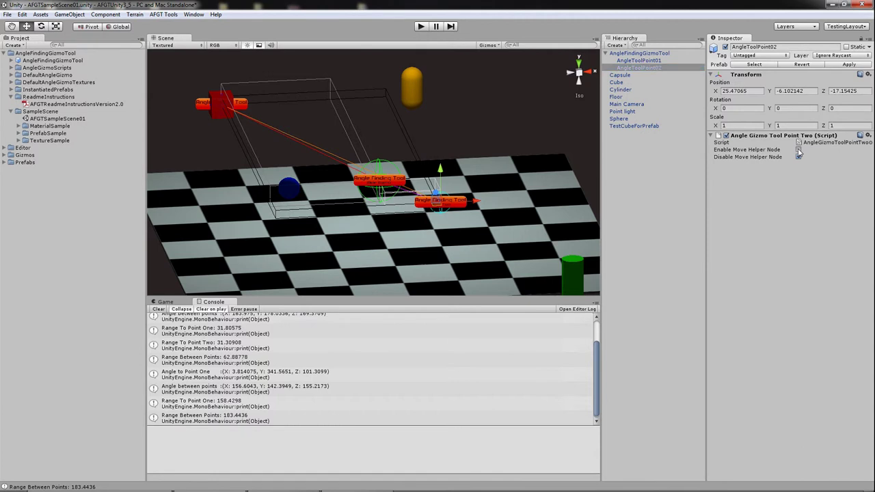
left_click(798, 149)
left_click(613, 68)
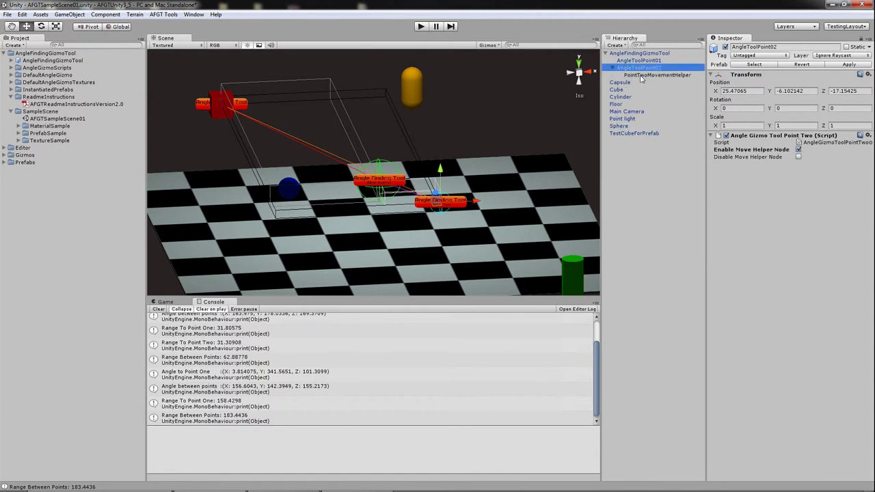
key("ctrl+z")
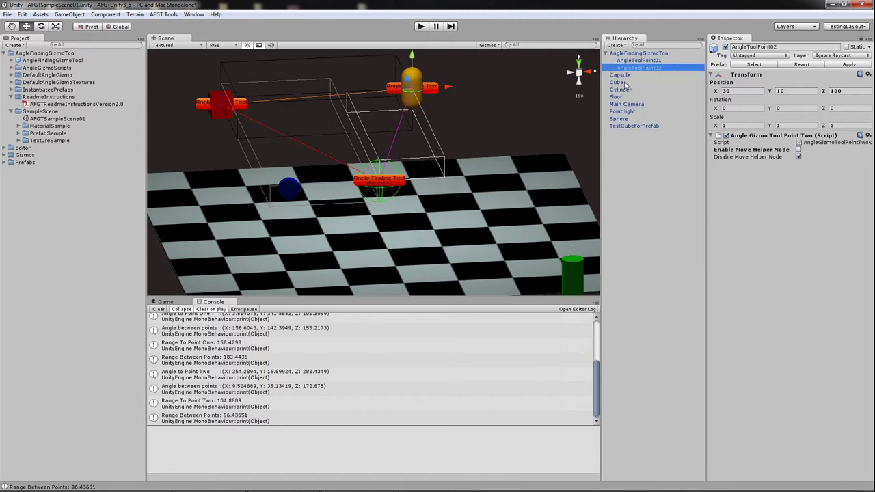
Clear the console with the AFGT Tools command, and examine the refreshed angle and range output alongside the scene gizmos.
mouse_move(510, 151)
left_mouse_down("alt")
mouse_move(502, 143)
mouse_move(505, 158)
left_mouse_up("alt")
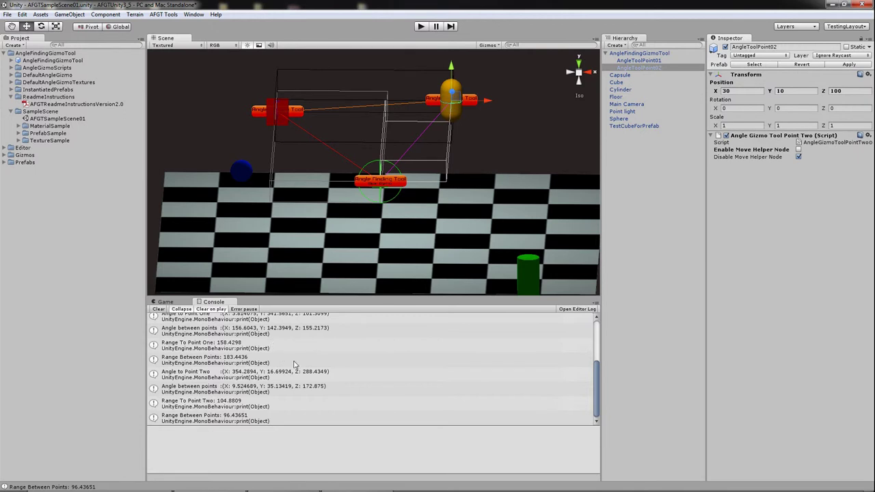
left_click(174, 15)
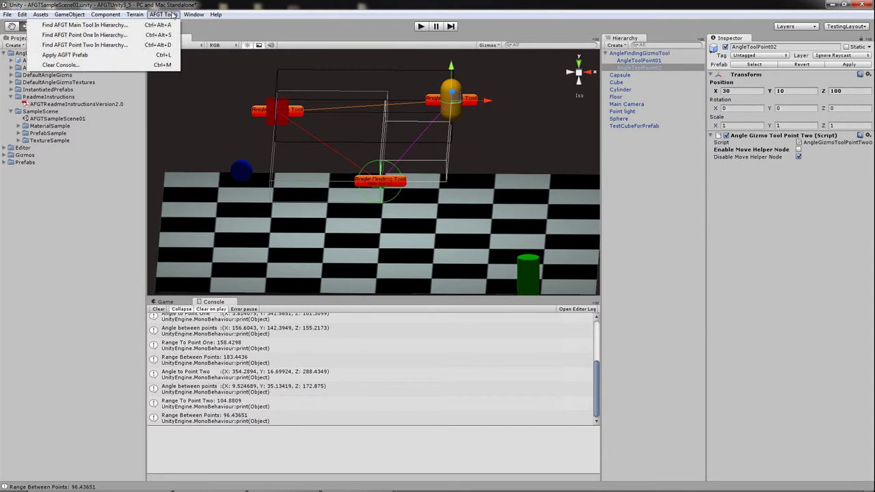
left_click(171, 67)
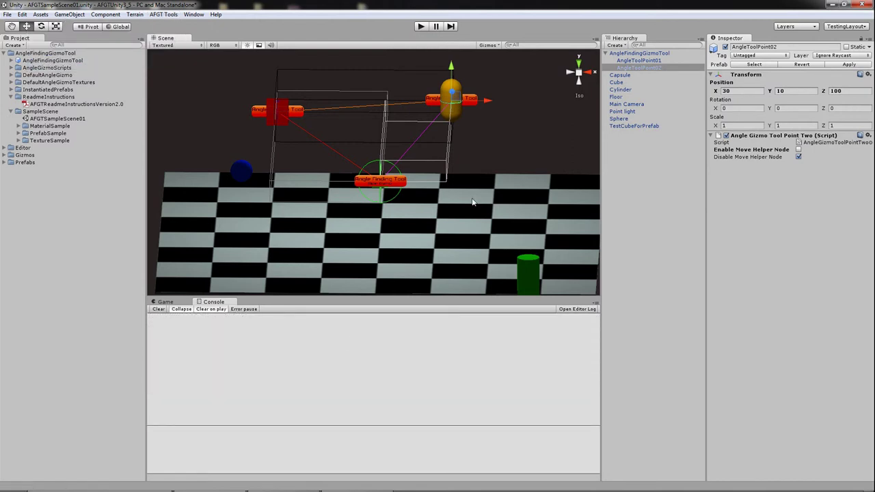
mouse_move(472, 202)
left_mouse_down("alt")
mouse_move(463, 200)
mouse_move(483, 197)
left_mouse_up("alt")
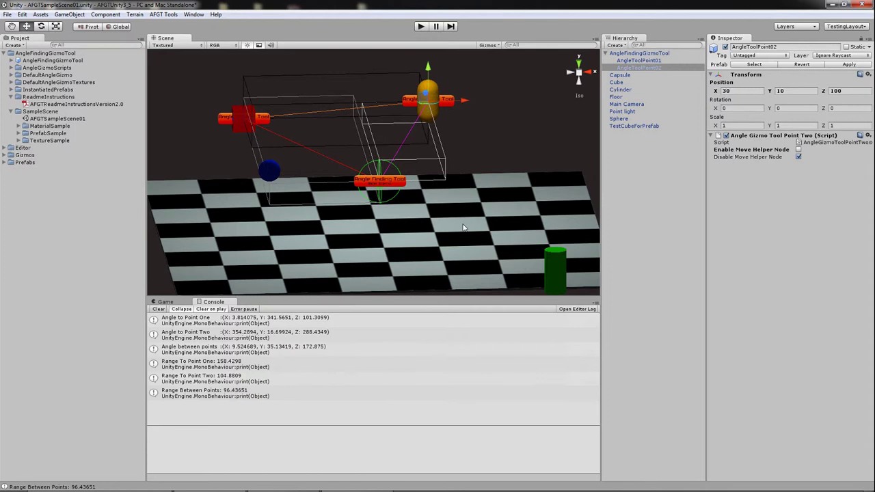
left_click_drag(457, 221, 478, 199, "alt")
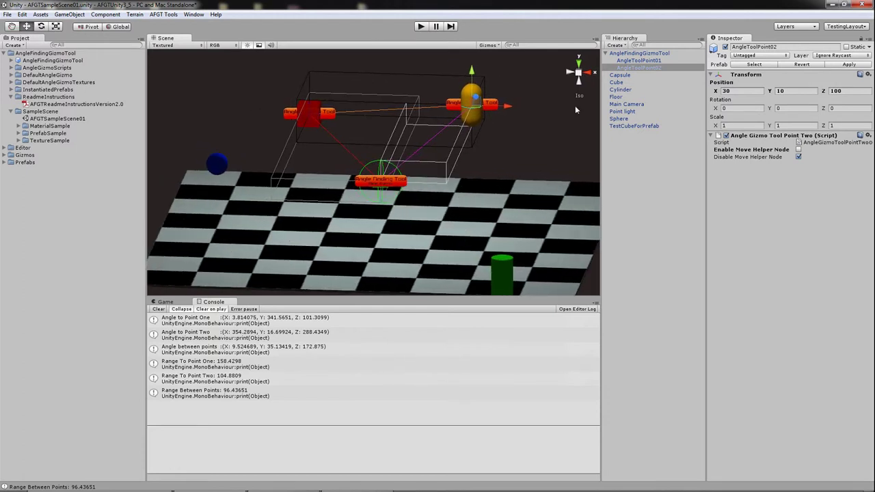
Recall both points to the main gizmo using the AngleFindingGizmoTool's Recall Both Points option.
left_click(635, 54)
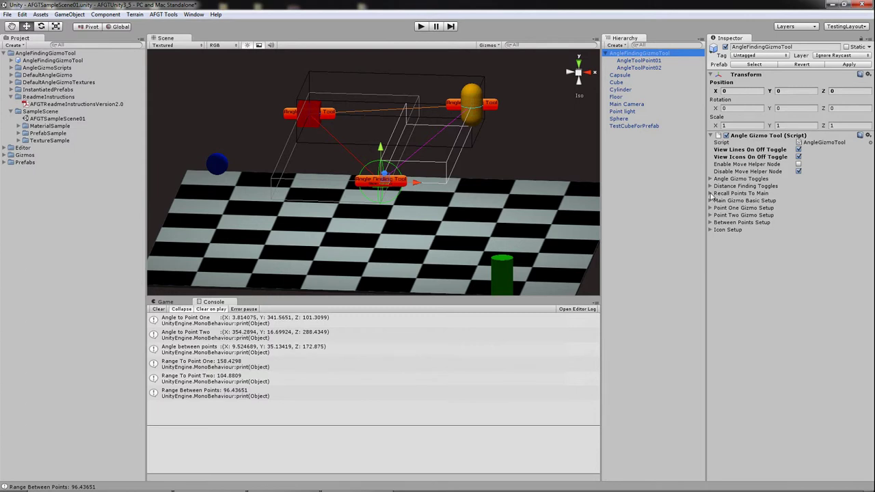
left_click(710, 195)
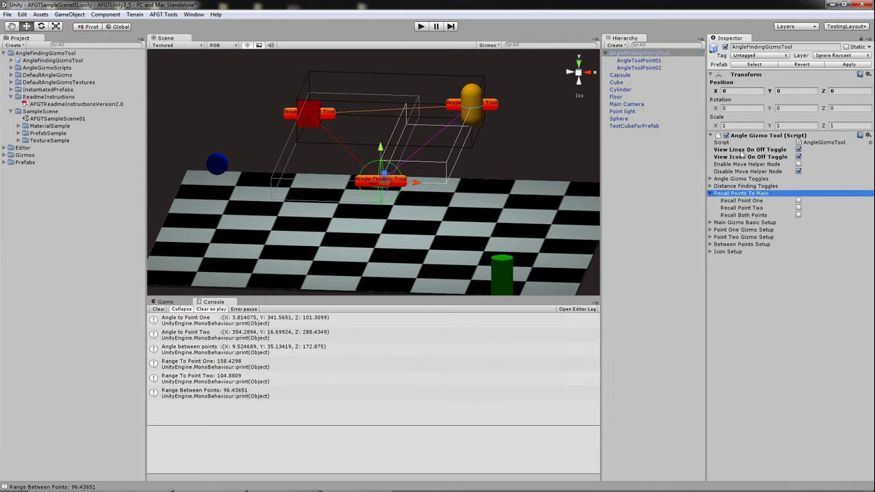
left_click(799, 216)
left_click_drag(509, 207, 585, 189, "alt")
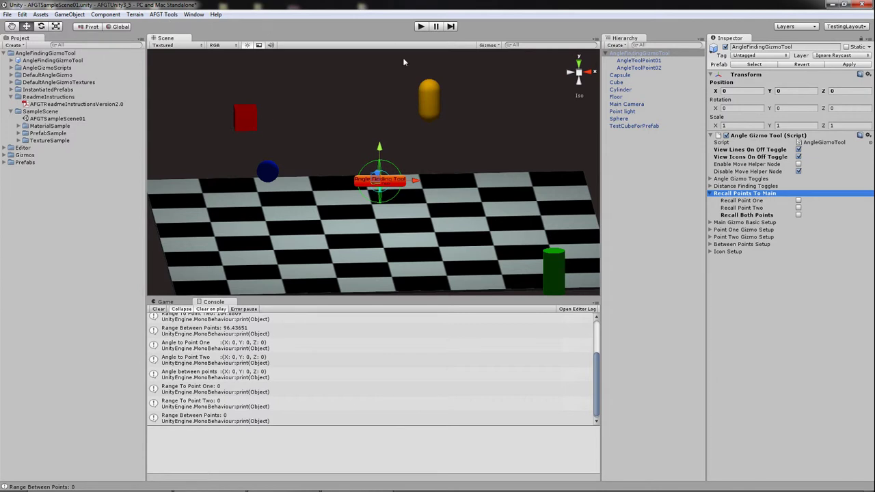
Select the Point light, and locate the AFGT main tool and Point One in the hierarchy with the AFGT find commands.
left_click(623, 113)
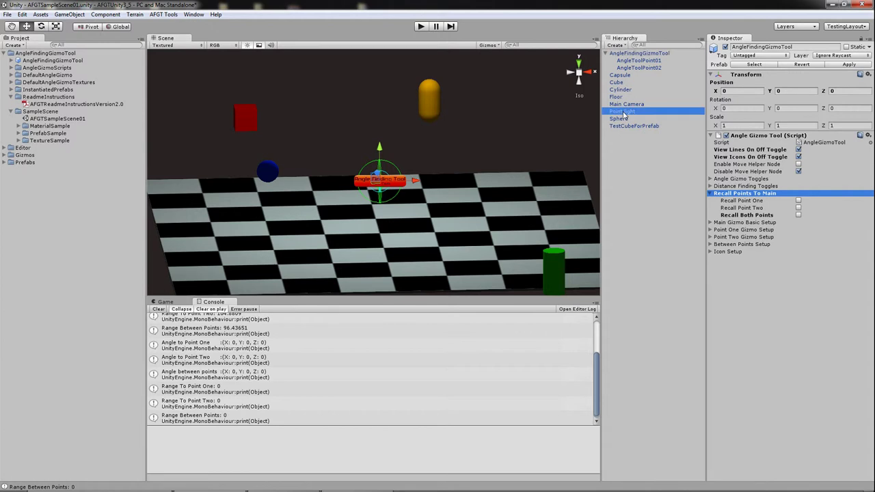
left_click(164, 15)
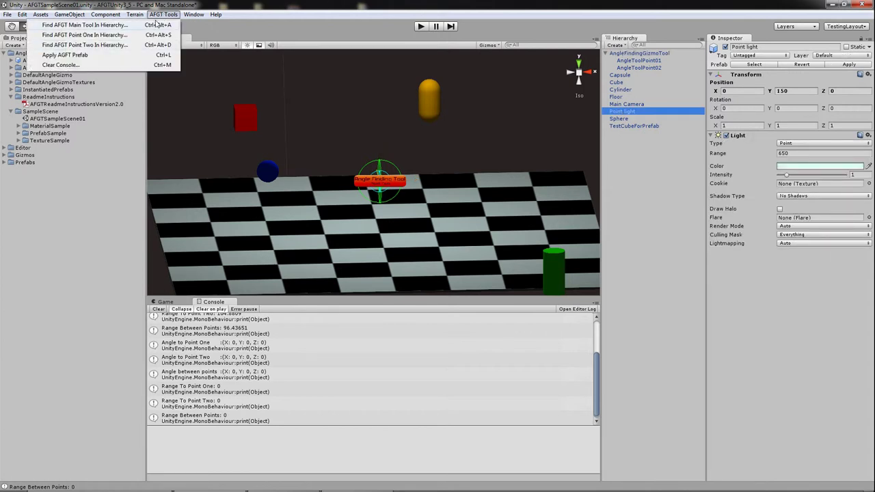
left_click(162, 14)
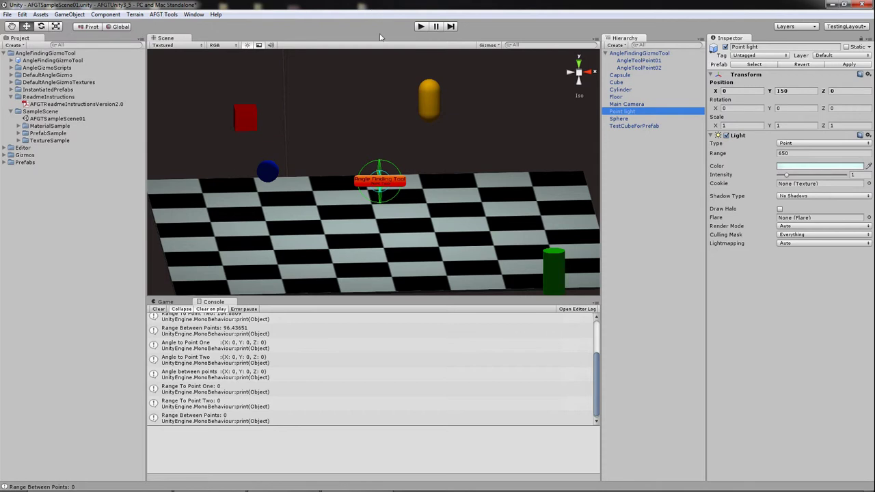
key("q")
key("ctrl+shift+a")
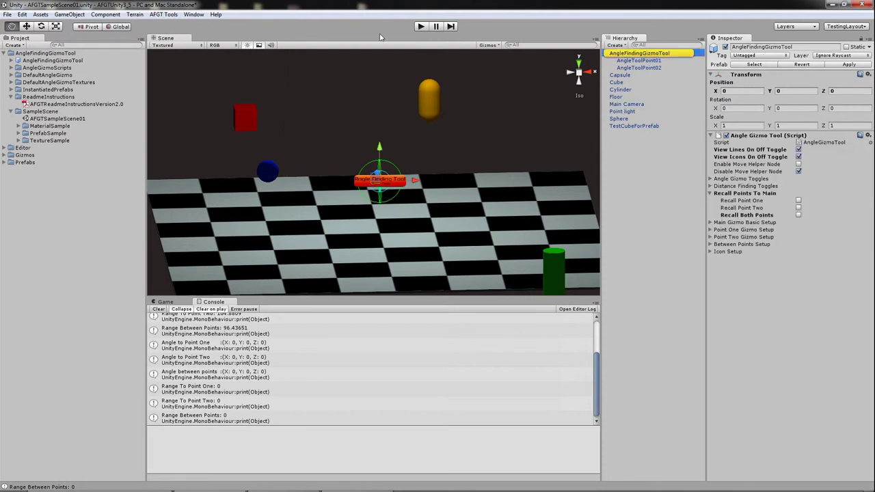
key("ctrl+shift+1")
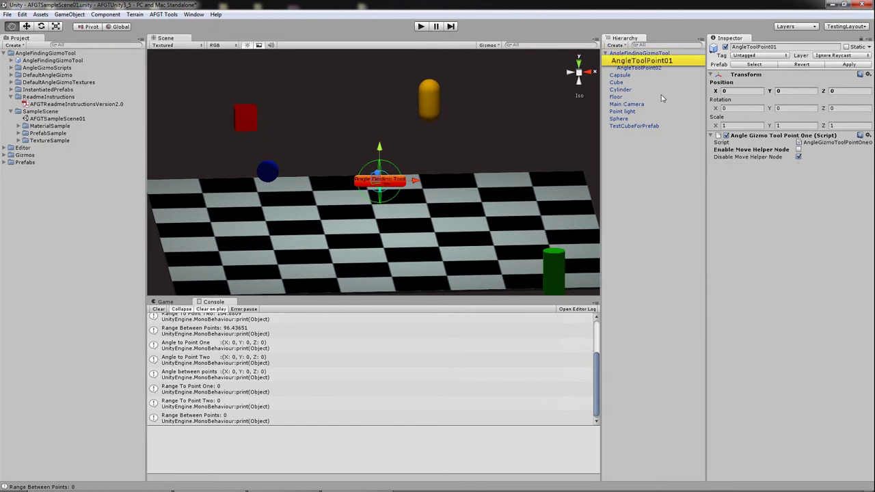
Locate Point Two in the hierarchy with the AFGT find command.
key("w")
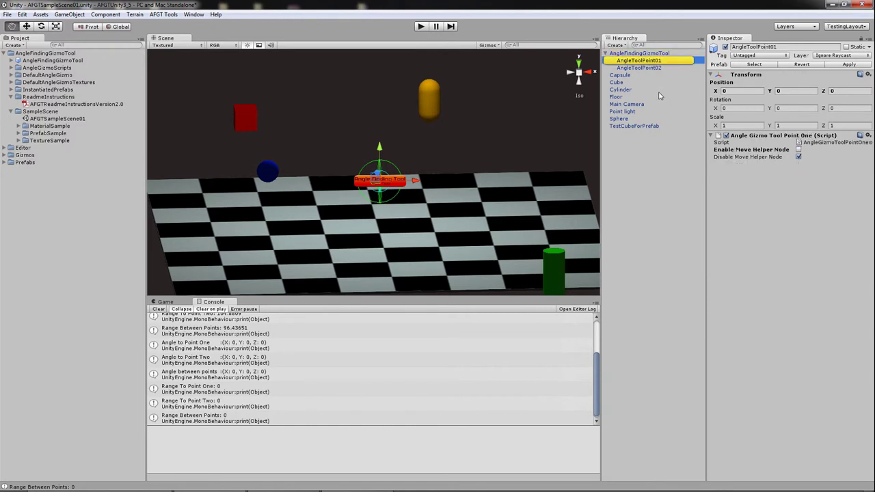
key("ctrl+shift+2")
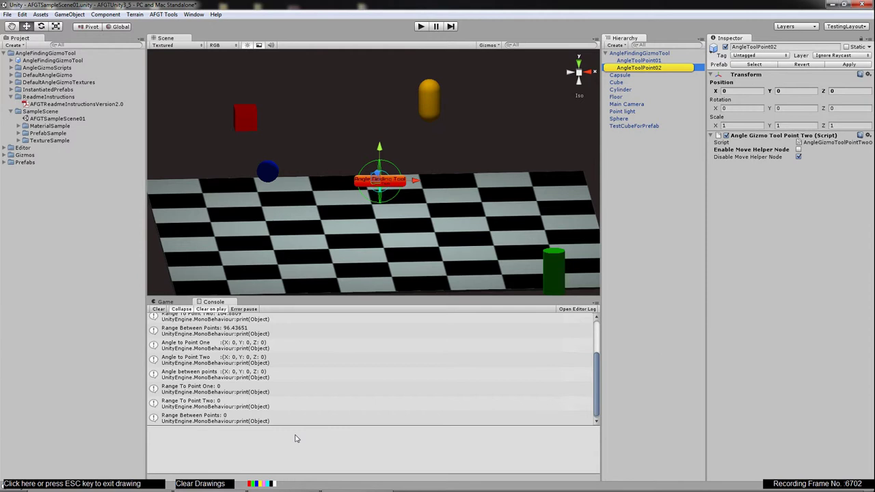
key("Escape")
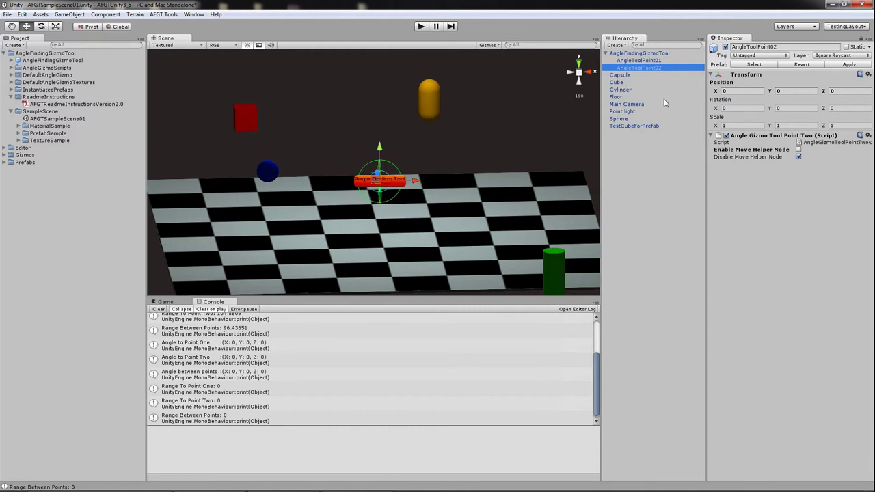
Apply the AFGT prefab for the AngleFindingGizmoTool, and briefly run the scene in play mode.
left_click(641, 55)
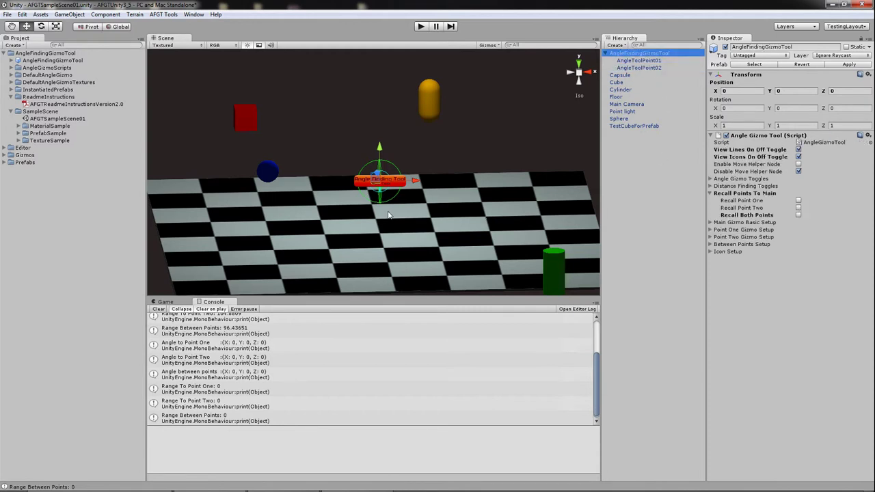
left_click_drag(388, 216, 584, 75, "alt")
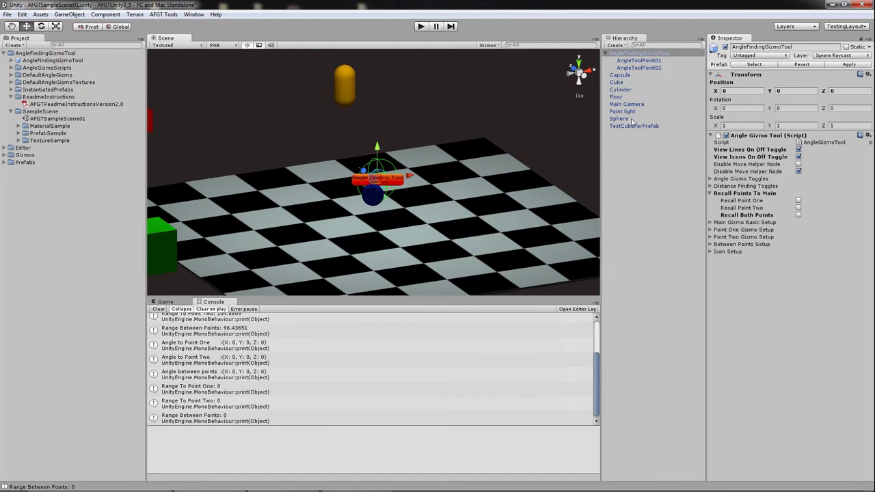
left_click(634, 54)
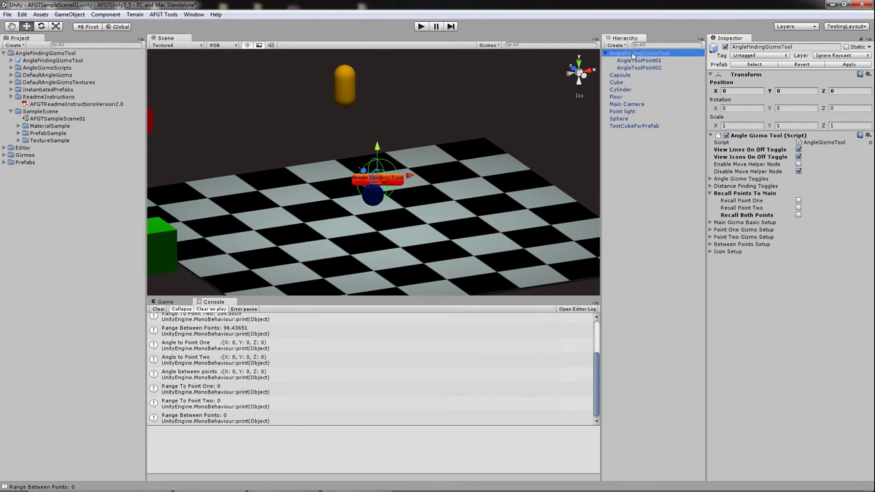
left_click(639, 226)
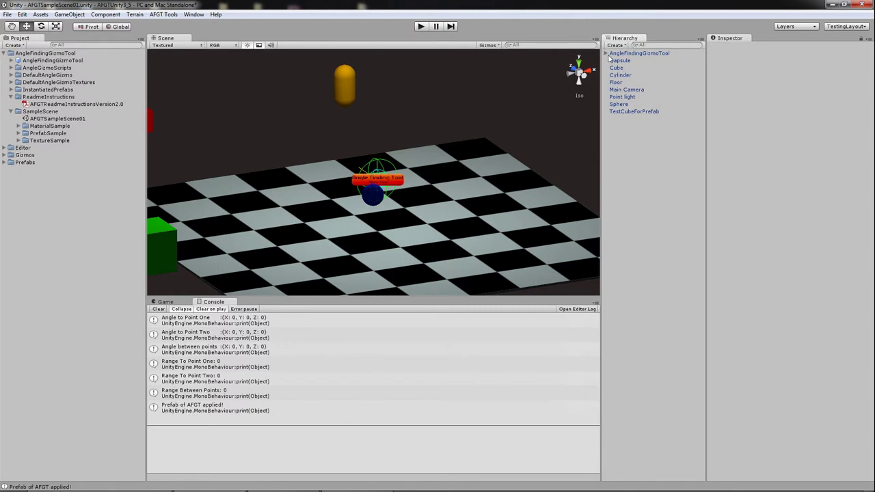
left_click(421, 26)
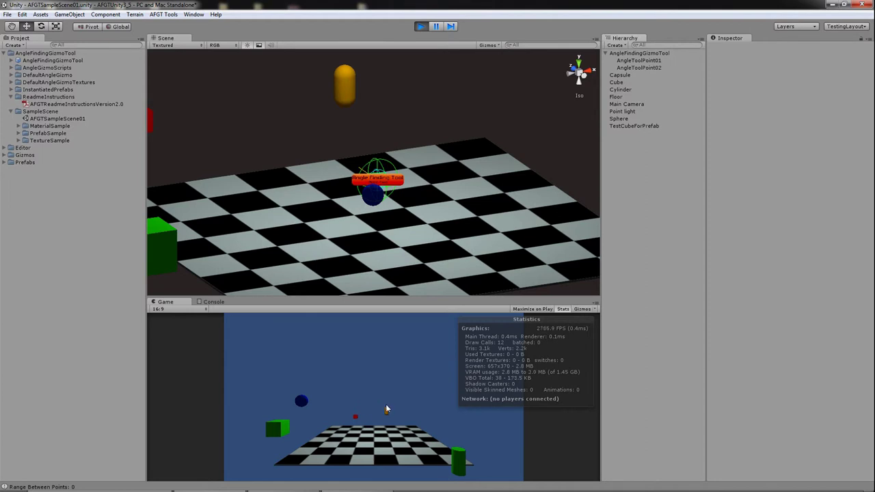
left_click(422, 27)
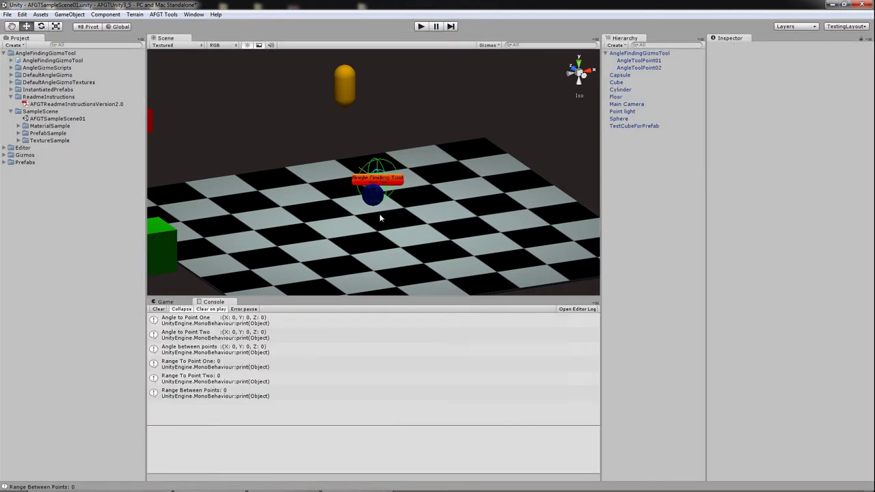
Enable the move helper node of the AngleFindingGizmoTool, and use it to snap the main gizmo onto the Sphere.
left_click_drag(386, 233, 408, 238, "alt")
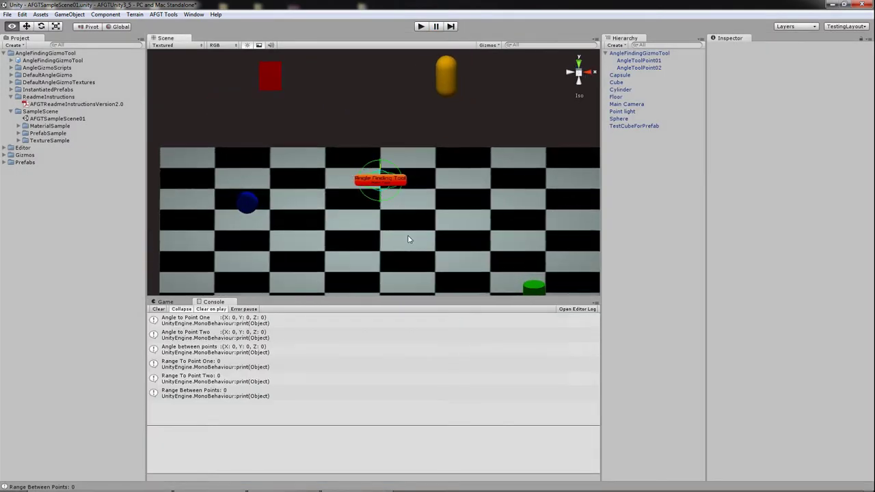
left_click(637, 53)
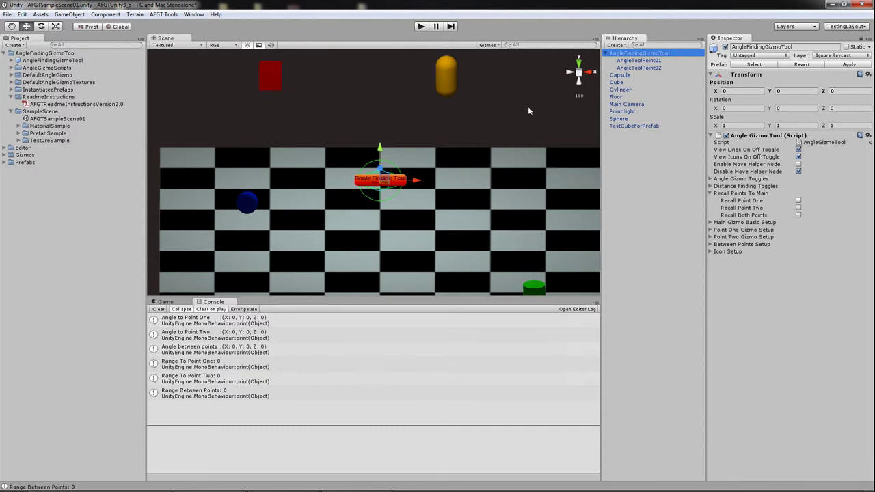
left_click_drag(464, 235, 420, 238, "alt")
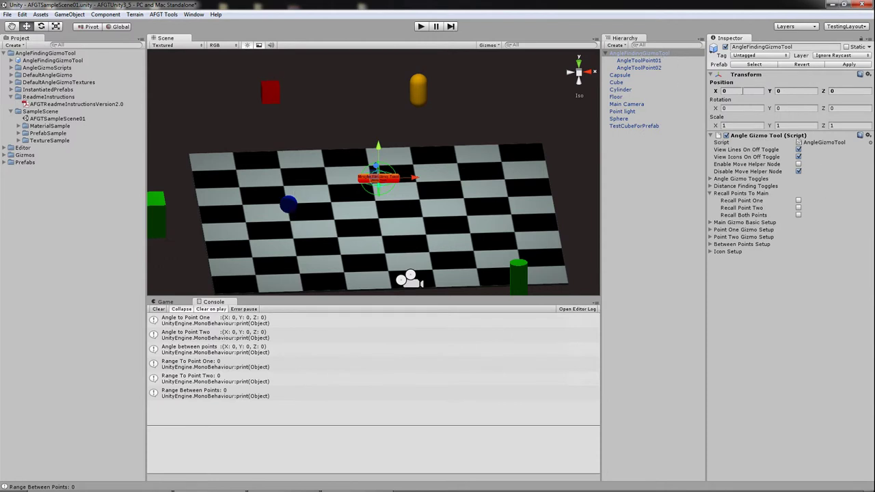
left_click(798, 164)
left_click_drag(662, 77, 626, 128)
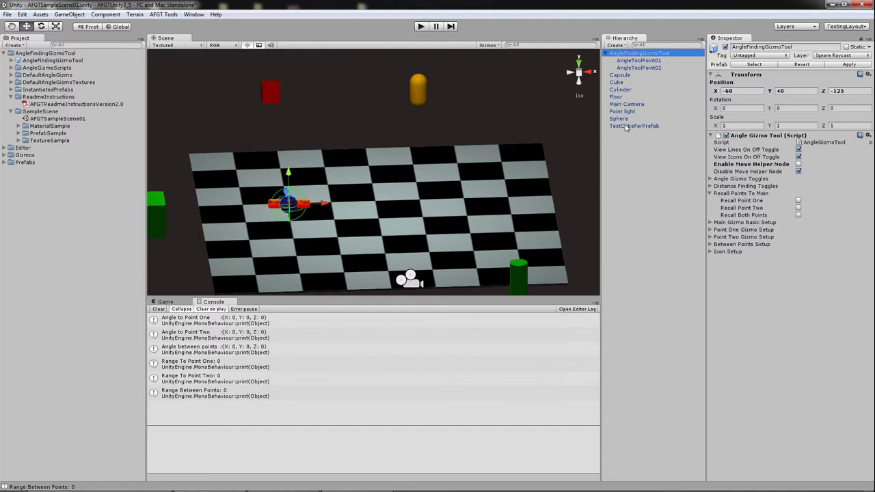
Enable the move helper nodes of AngleToolPoint01 and AngleToolPoint02.
left_click(640, 61)
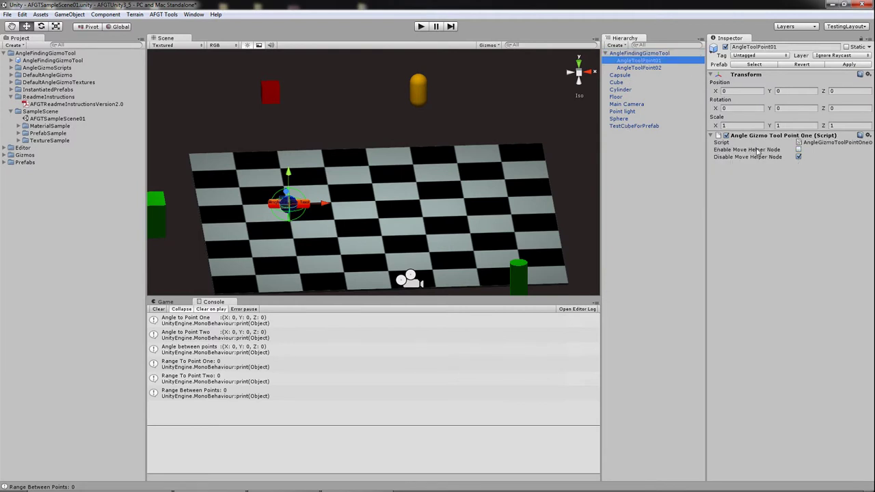
left_click(798, 150)
left_click(625, 69)
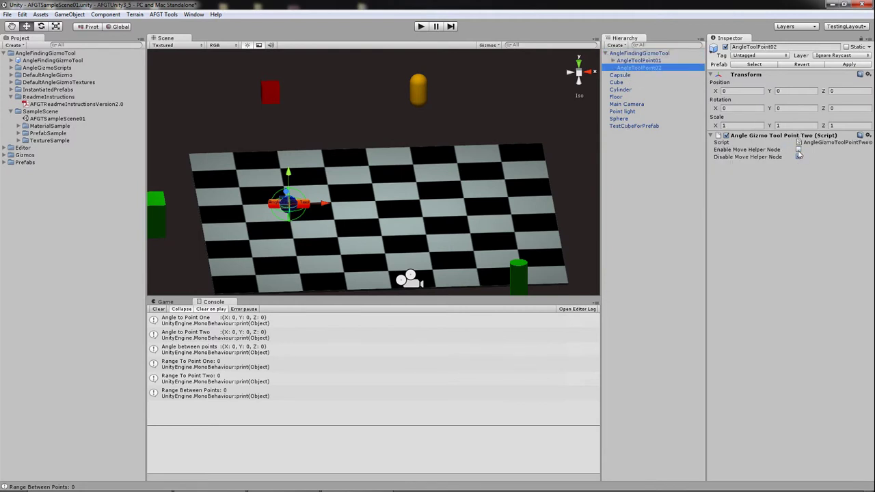
left_click(798, 149)
Snap AngleToolPoint01 onto the Cube and AngleToolPoint02 onto the Cylinder with their movement helpers.
left_click(613, 60)
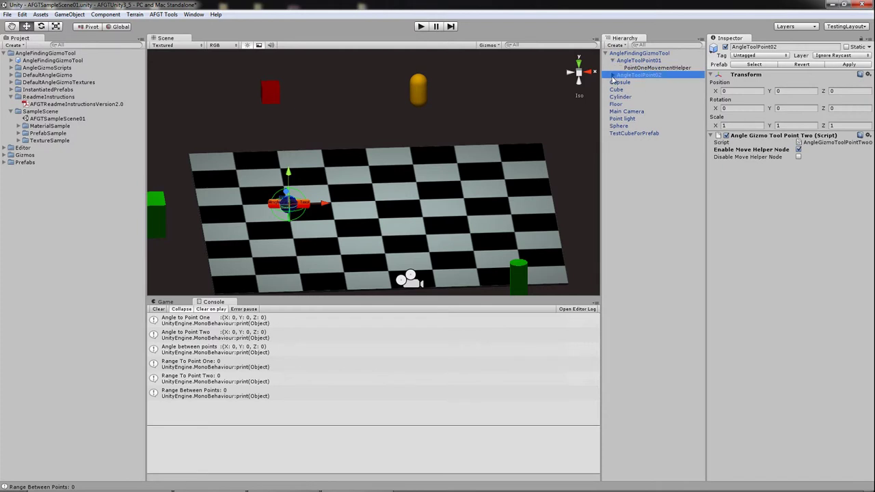
left_click(612, 75)
left_click_drag(650, 68, 633, 100)
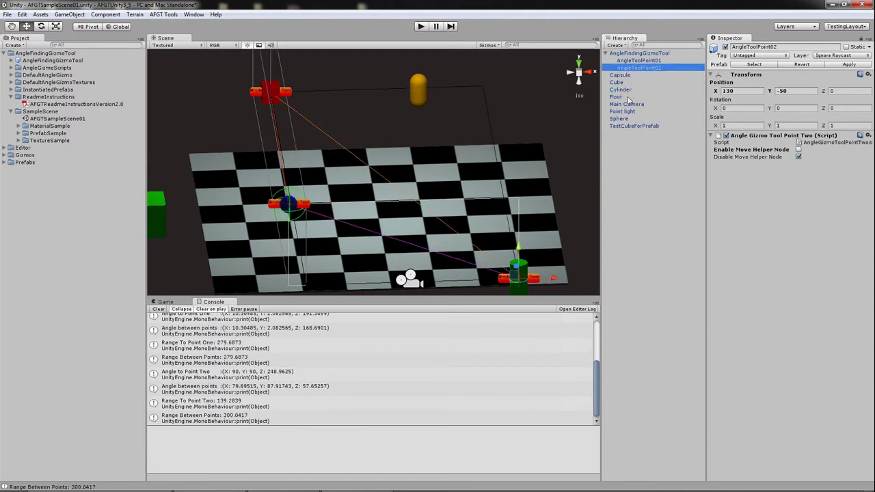
Clear the console, and examine the refreshed angle and range output against the gizmo lines between Sphere, Cube and Cylinder.
mouse_move(453, 198)
left_mouse_down("alt")
mouse_move(433, 189)
mouse_move(460, 188)
left_mouse_up("alt")
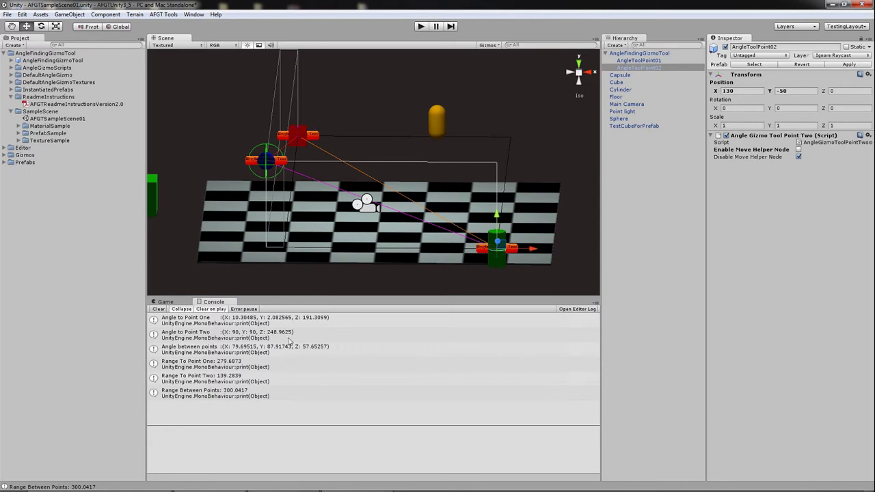
left_click_drag(291, 294, 290, 220, "alt")
left_click_drag(435, 195, 559, 129, "alt")
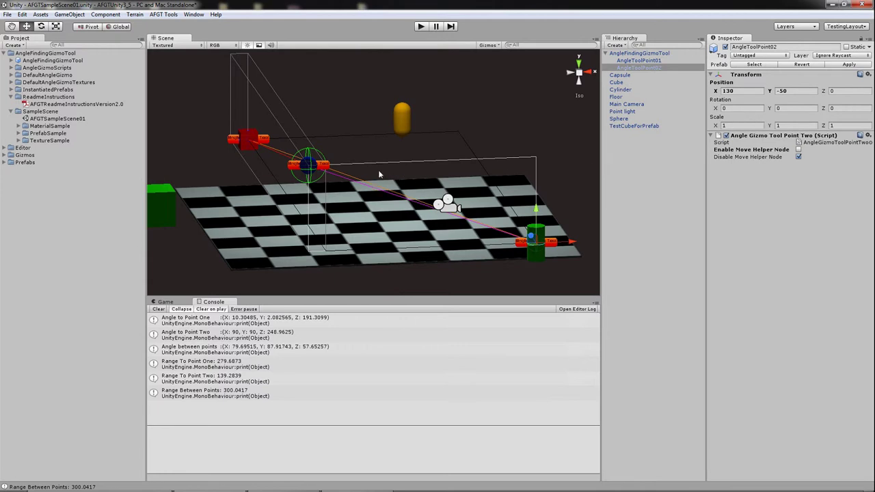
left_click_drag(380, 174, 325, 134, "alt")
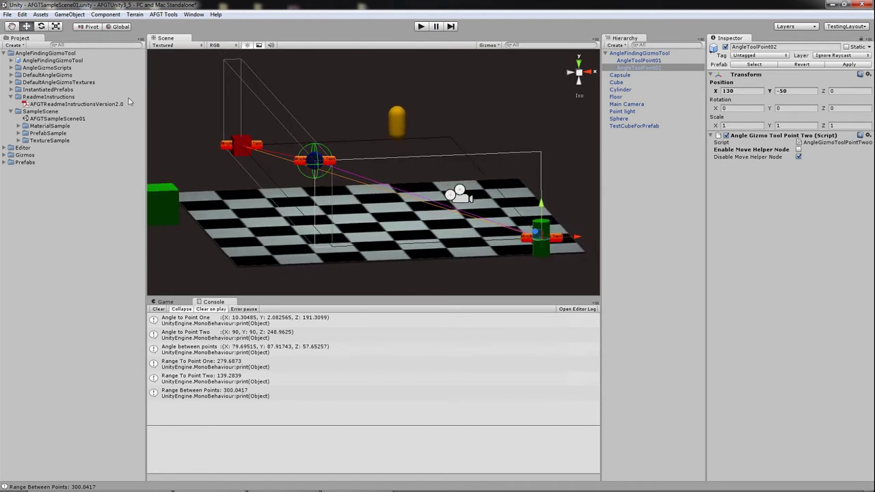
left_click_drag(509, 164, 514, 155, "alt")
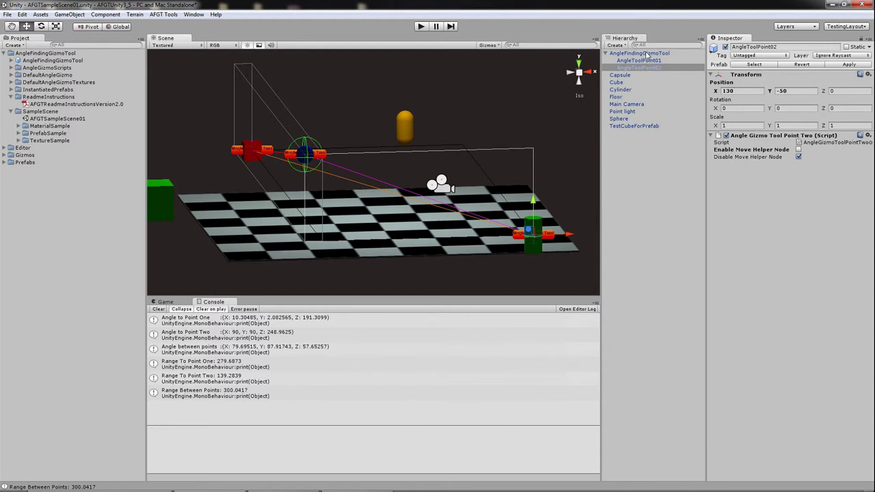
Apply the AFGT prefab with AngleToolPoint01 selected, and agree to overwrite the AFGT parent tool.
left_click(646, 54)
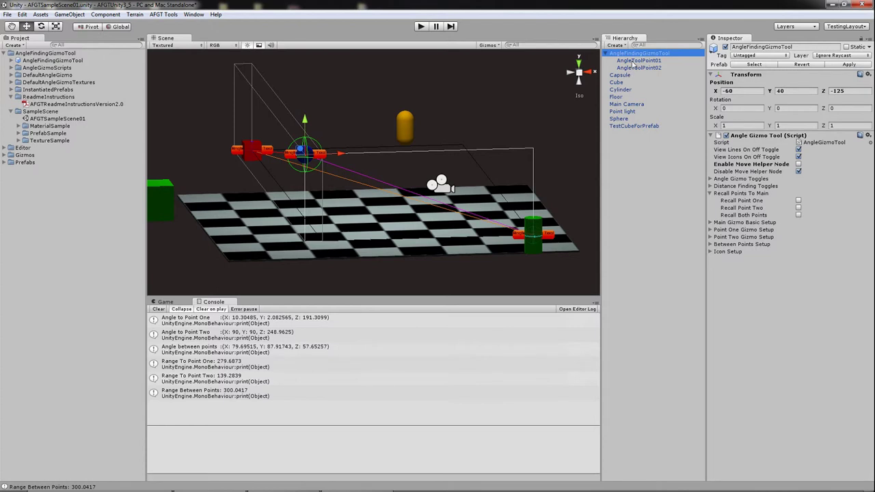
left_click(634, 61)
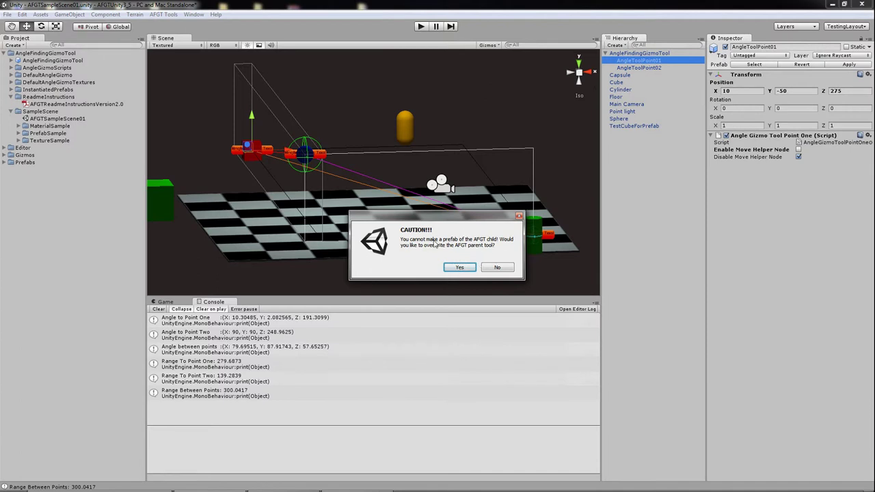
left_click(462, 270)
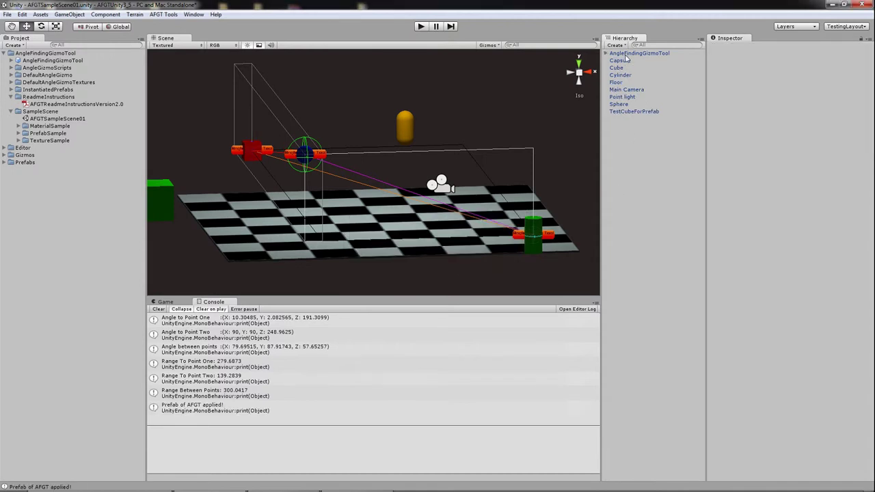
Run and stop the scene in play mode, and check the AngleFindingGizmoTool's children and settings in the hierarchy.
left_click(421, 26)
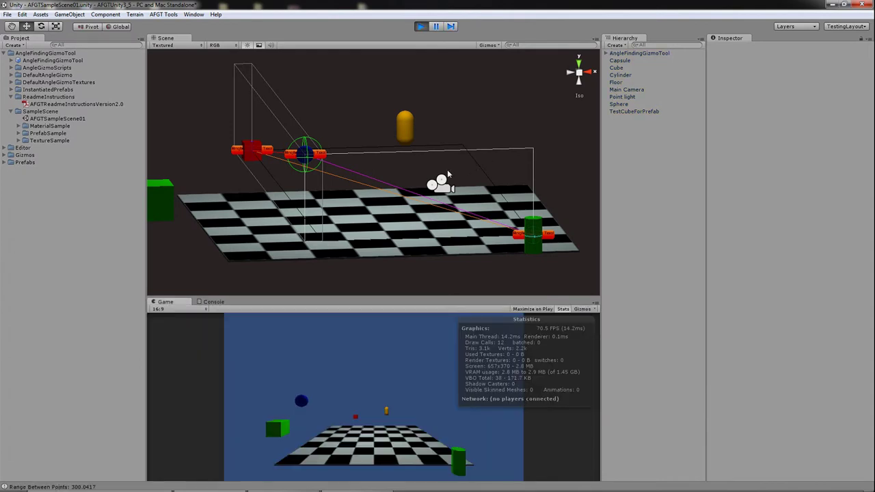
left_click(421, 26)
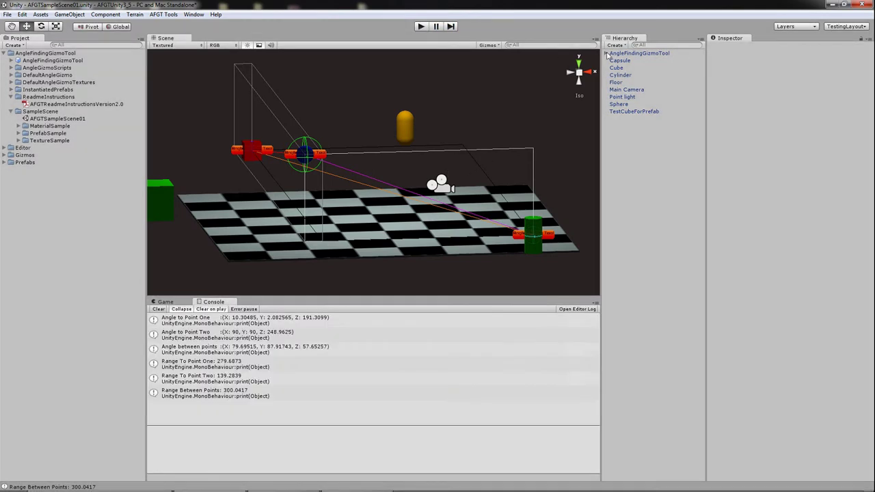
left_click(605, 54)
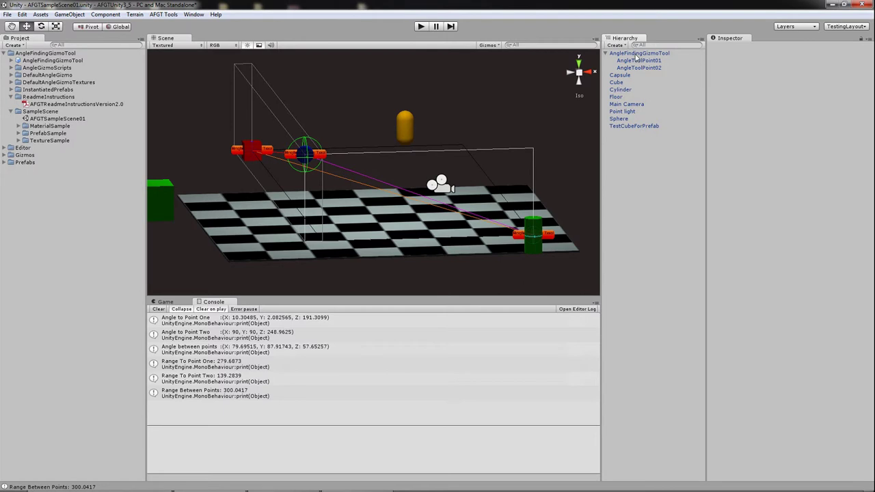
left_click(635, 54)
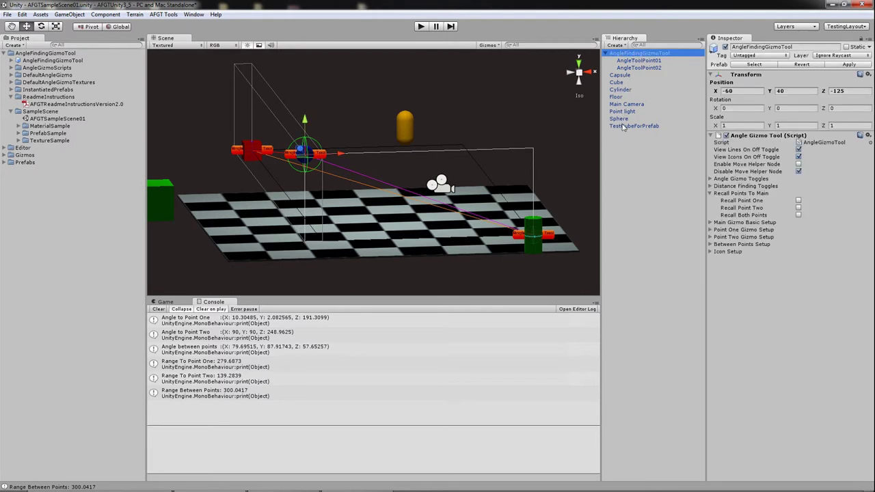
Overwrite the prefab of the green TestCubeForPrefab object with the prefab-making command.
left_click(623, 128)
left_click_drag(367, 212, 479, 202, "alt")
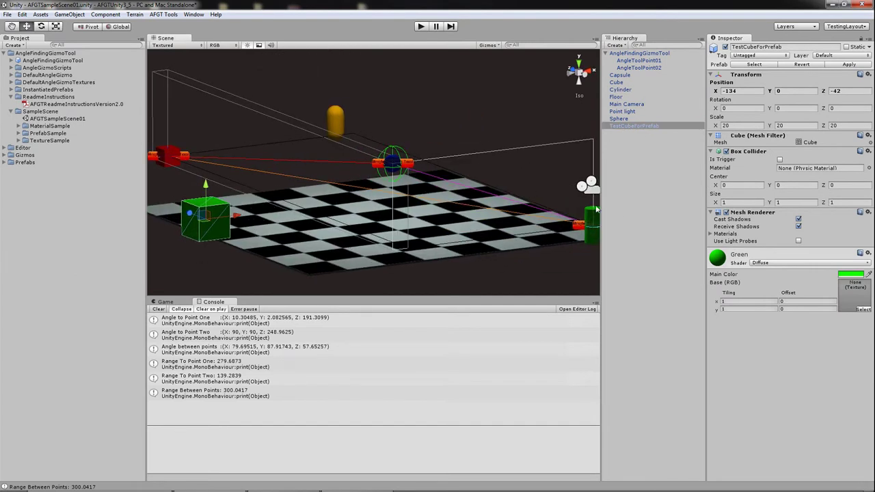
left_click(626, 128)
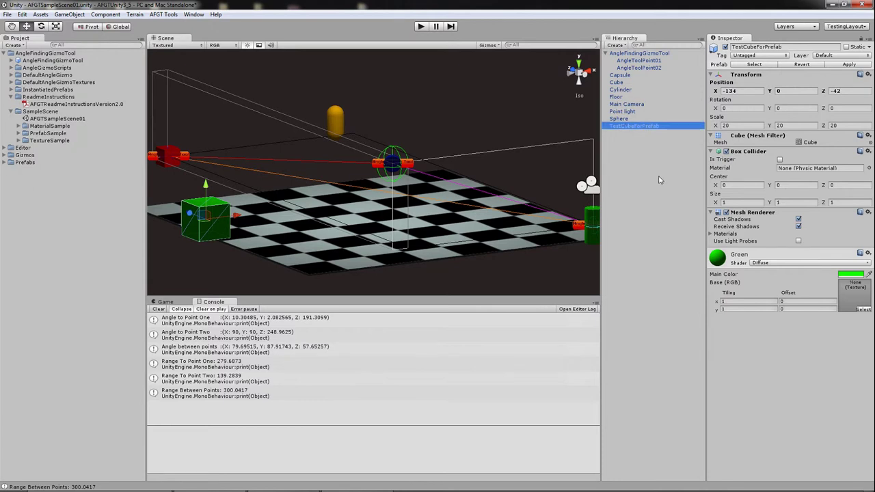
key("ctrl+shift+p")
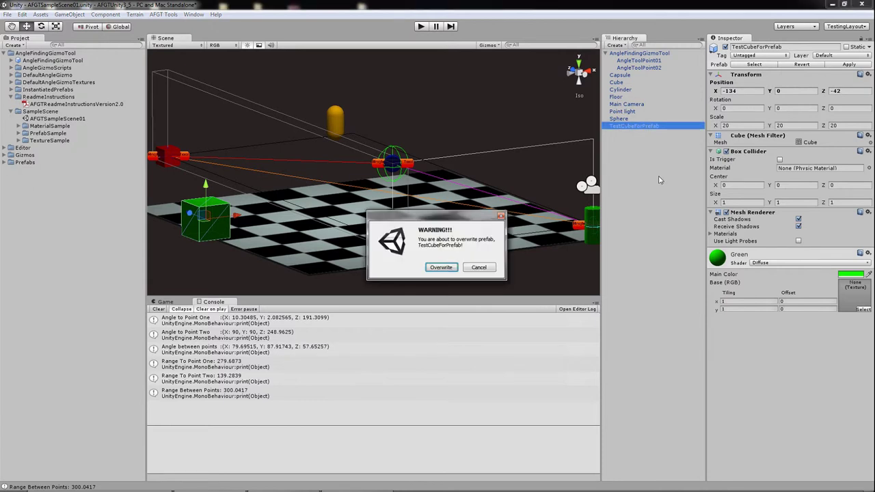
left_click(442, 267)
left_click(633, 126)
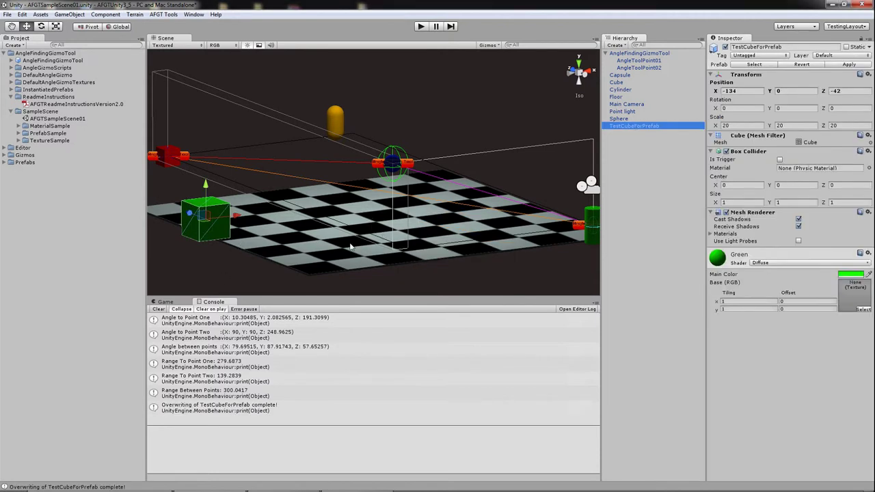
Examine the list of AFGT Tools commands and their assigned shortcuts.
left_click(164, 14)
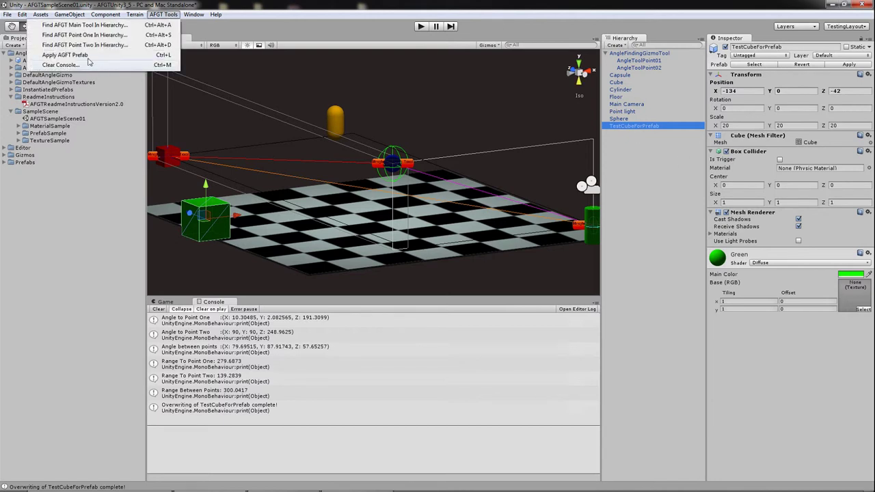
left_click(170, 17)
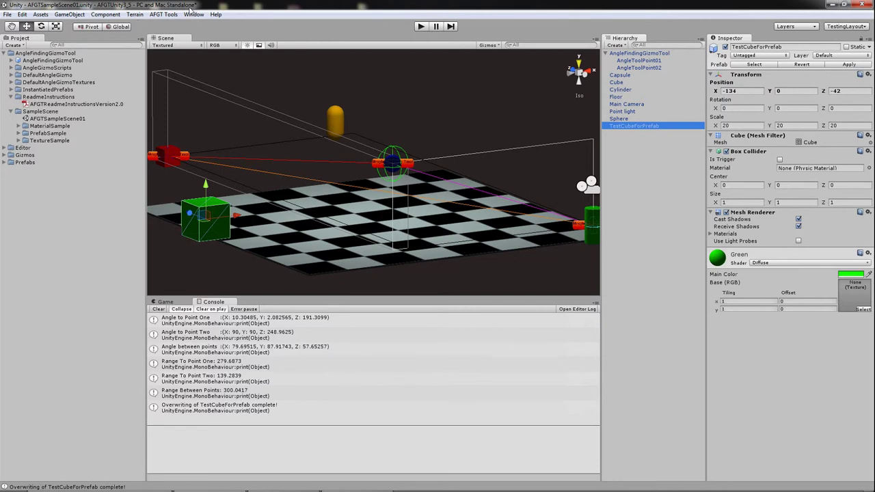
left_click(166, 16)
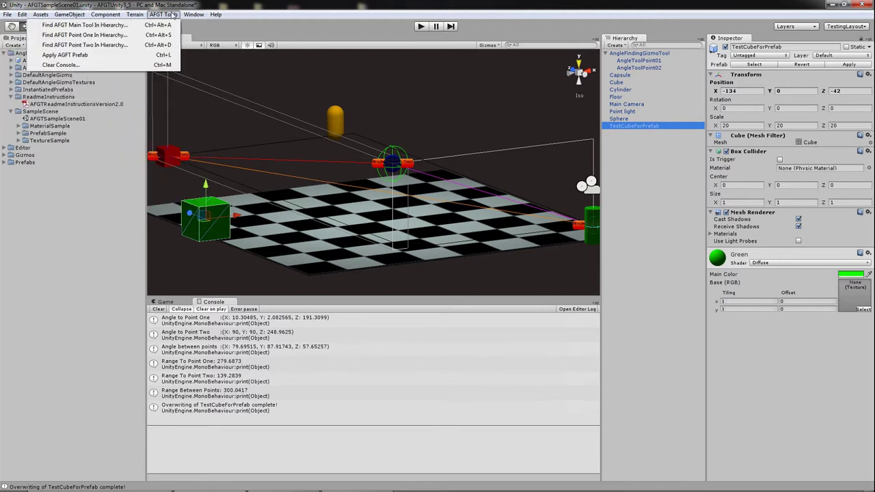
Examine the scripts in the AngleGizmoScripts folder and the default AngleFindingGizmoTool prefab in the DefaultAngleGizmo folder.
left_click(229, 19)
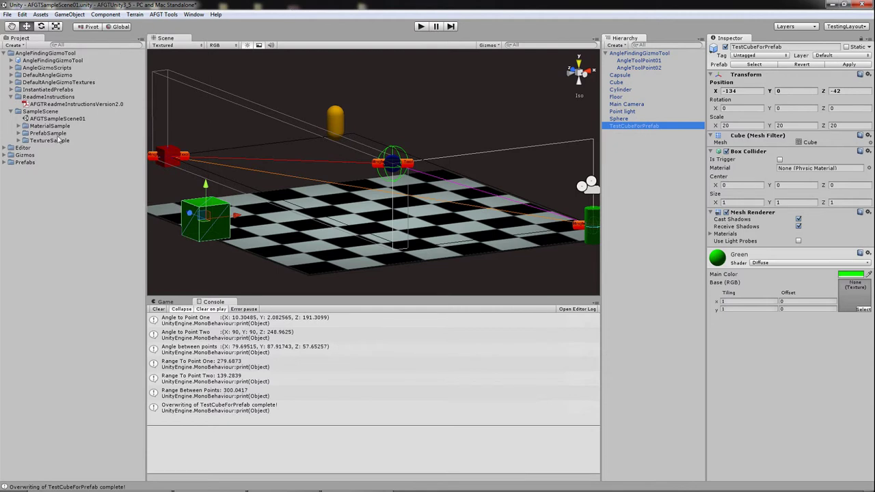
left_click(11, 69)
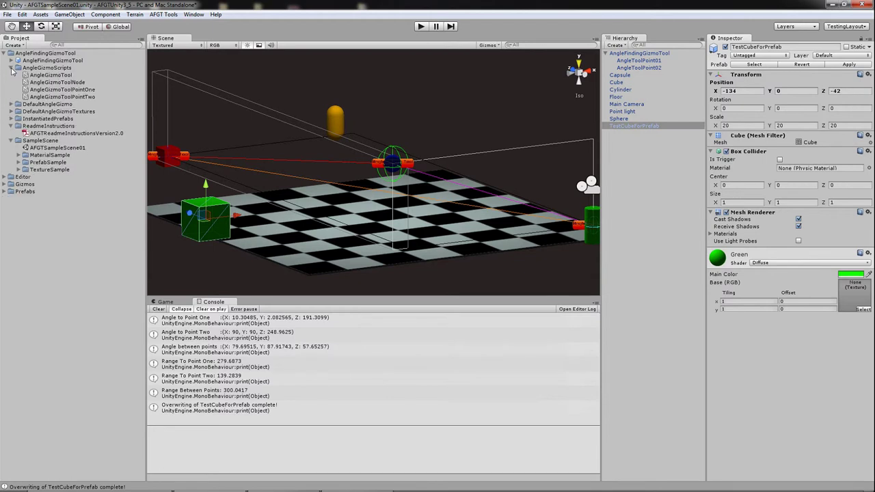
left_click(12, 69)
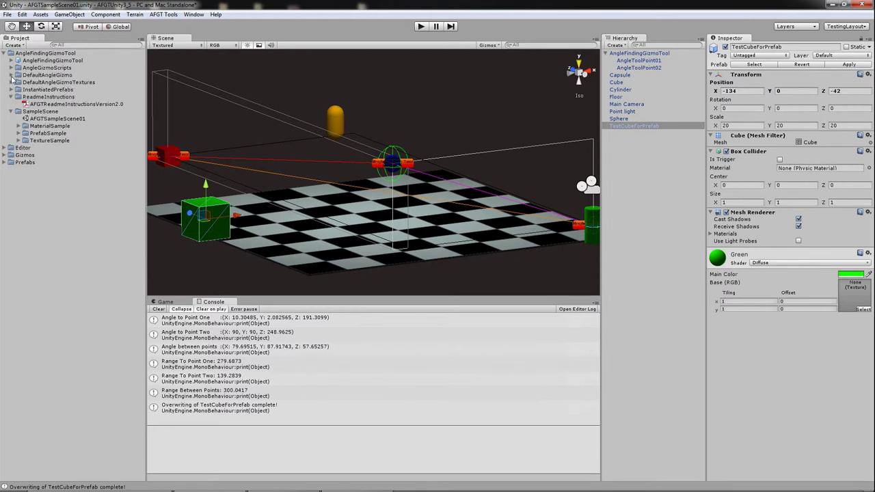
left_click(11, 76)
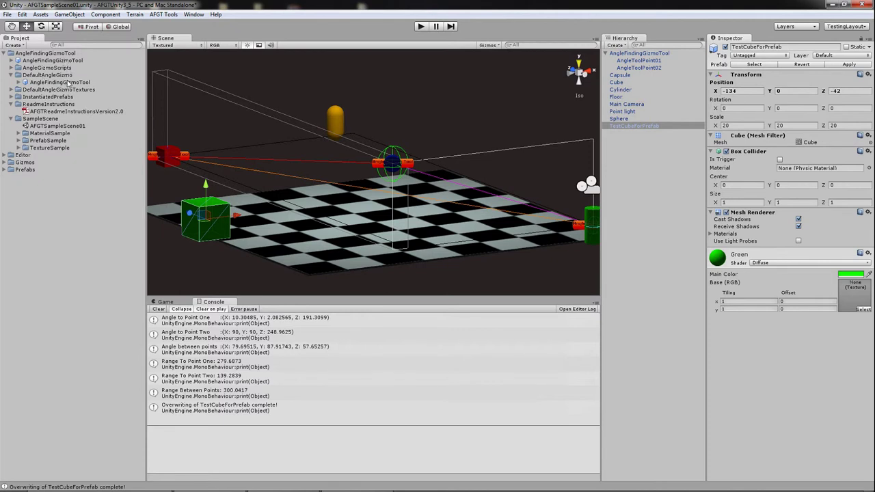
left_click(60, 82)
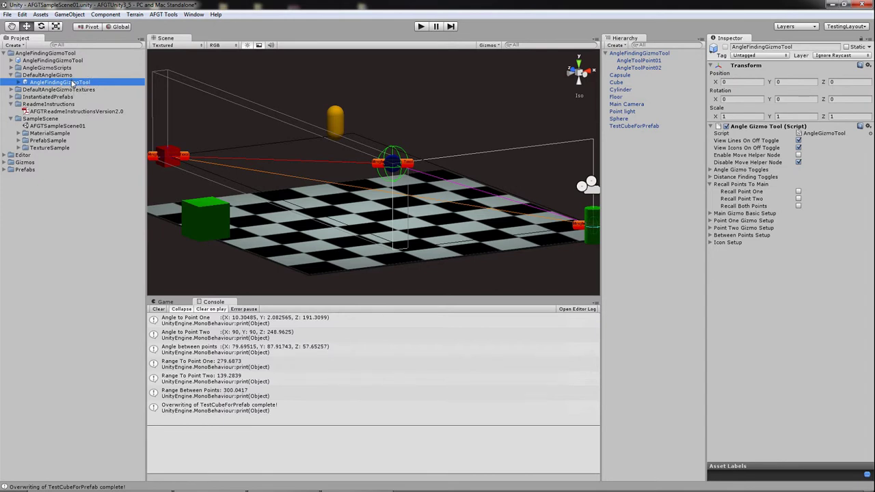
left_click(10, 69)
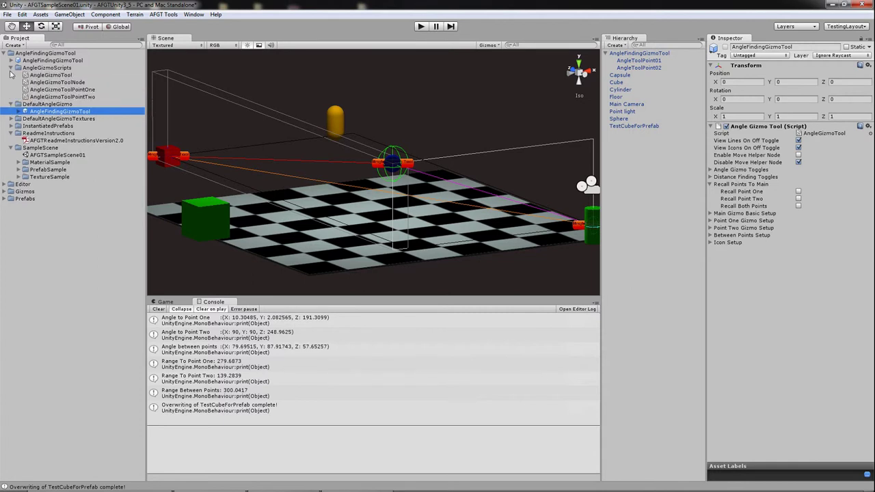
left_click(10, 69)
left_click(11, 75)
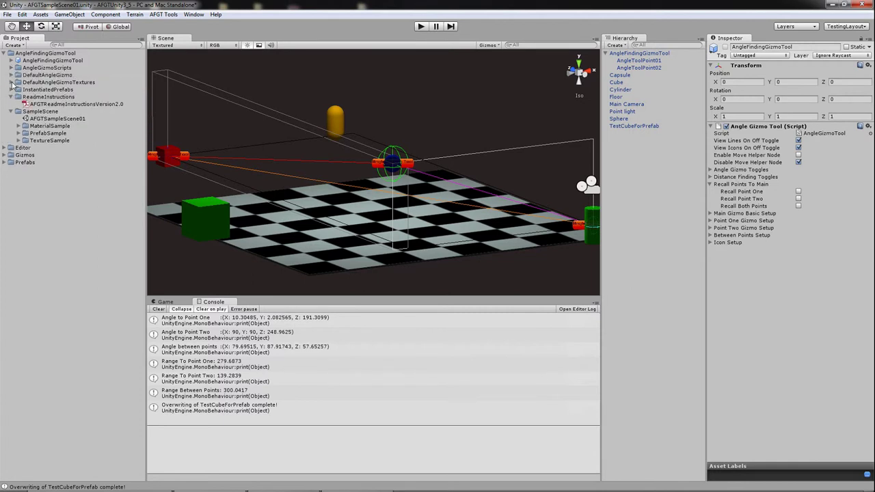
Check the contents of the DefaultAngleGizmoTextures and InstantiatedPrefabs folders, and collapse them along with ReadmeInstructions.
left_click(10, 82)
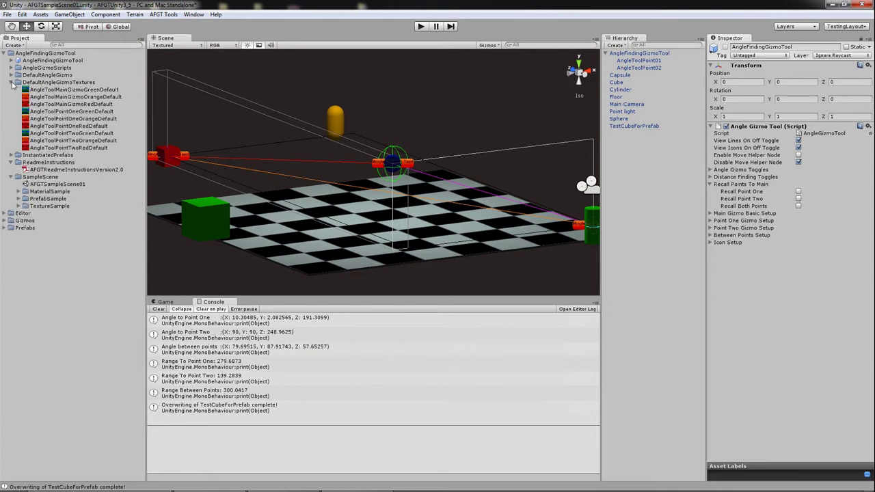
left_click(11, 82)
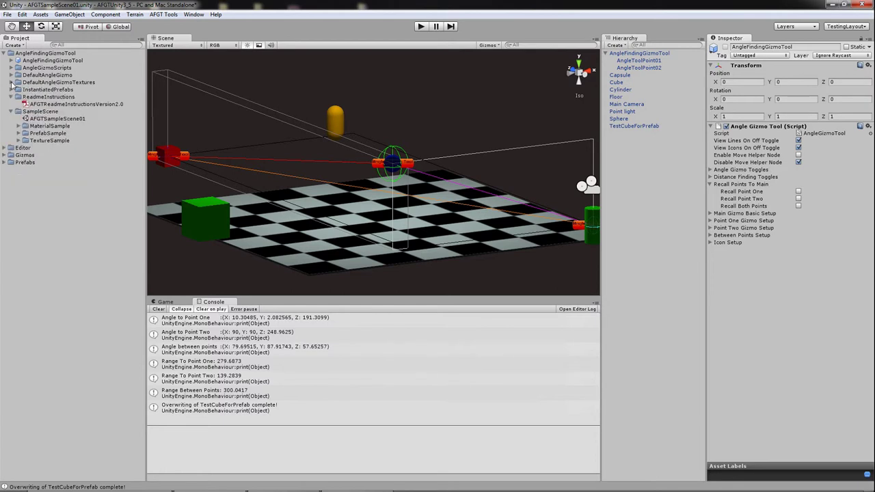
left_click(11, 89)
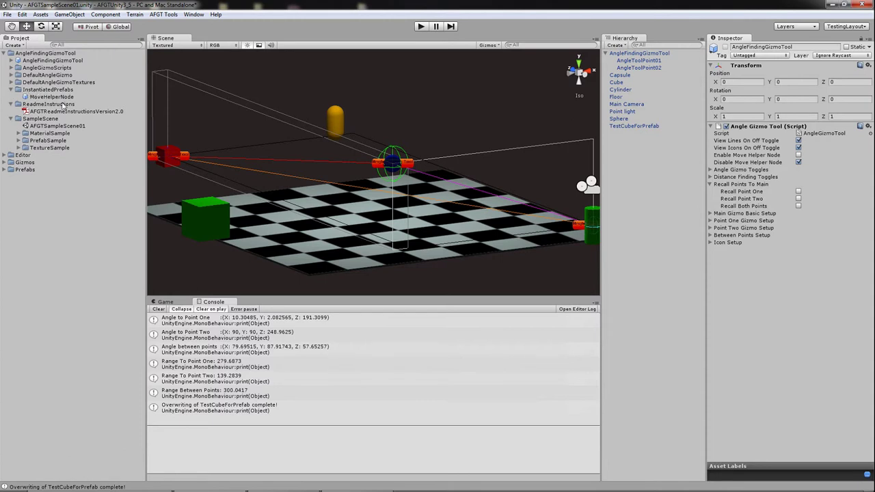
left_click(12, 91)
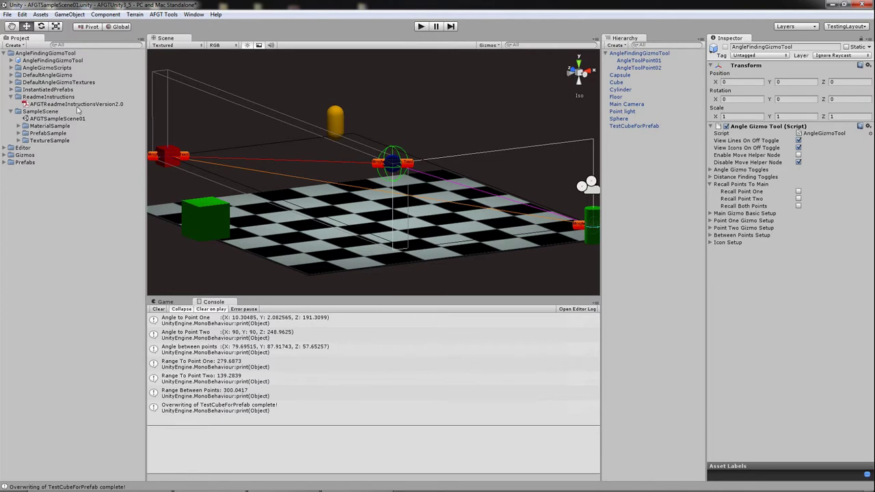
left_click(11, 97)
Check the Editor folder's AngleFindingGizmoTool subfolder, and collapse the Editor and SampleScene folders.
left_click(11, 140)
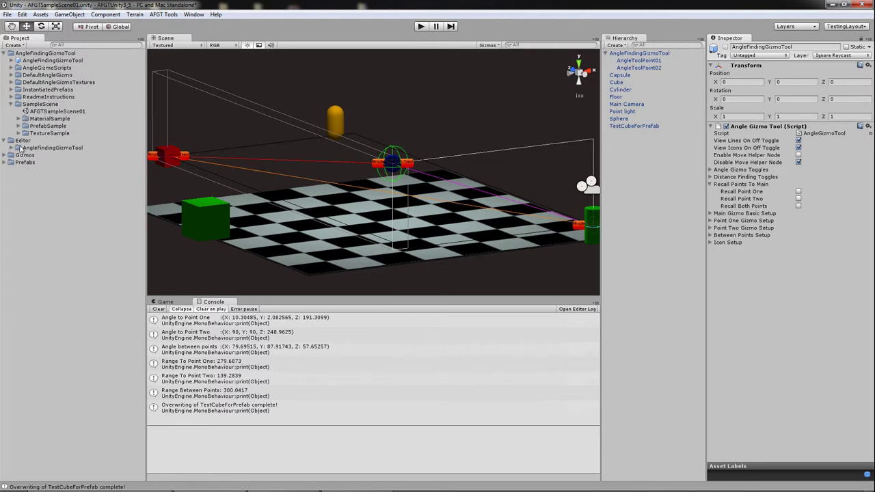
left_click(11, 147)
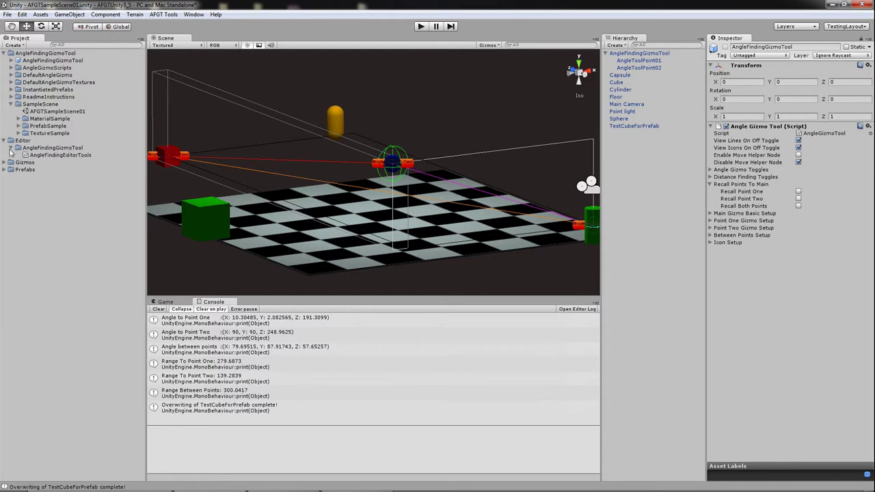
left_click(11, 147)
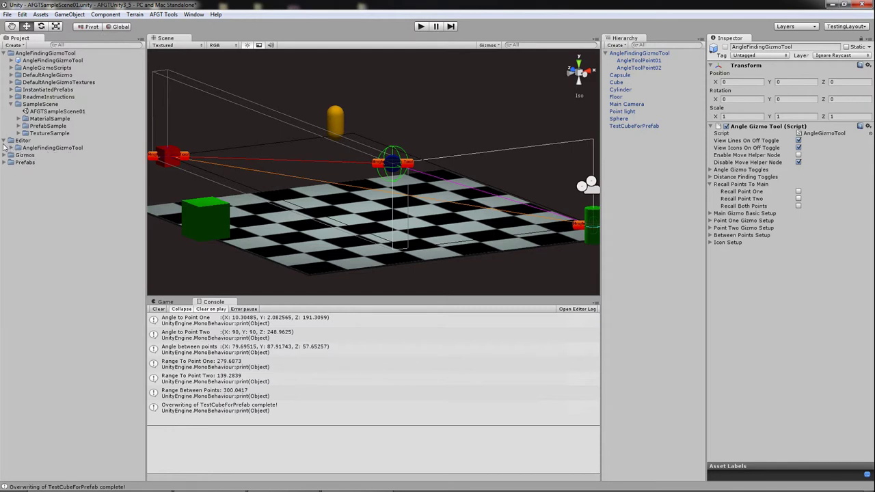
left_click(7, 140)
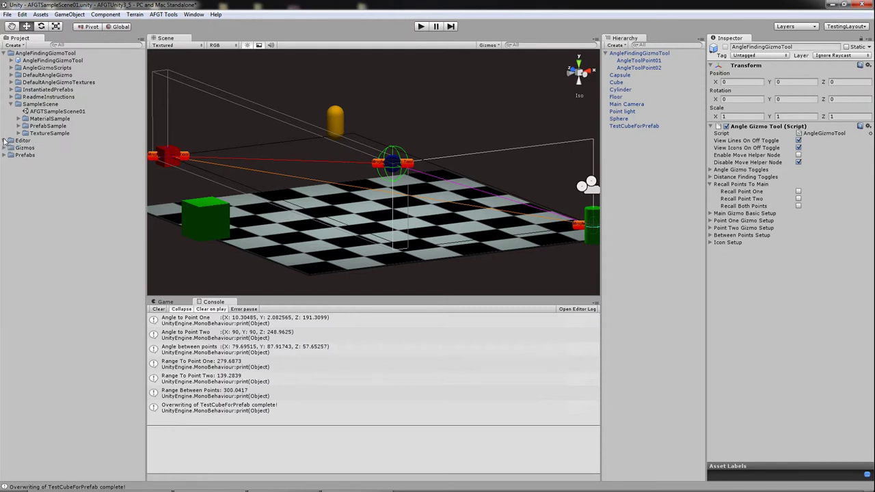
left_click(11, 104)
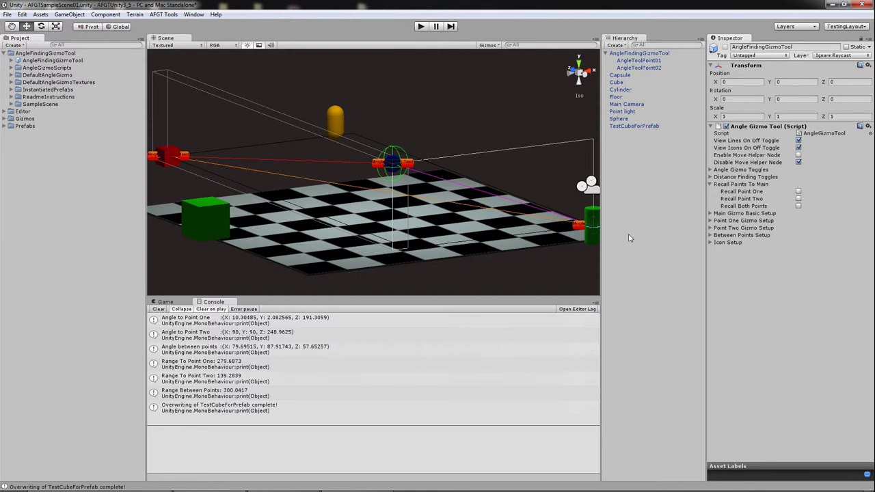
left_click_drag(482, 275, 433, 131, "alt")
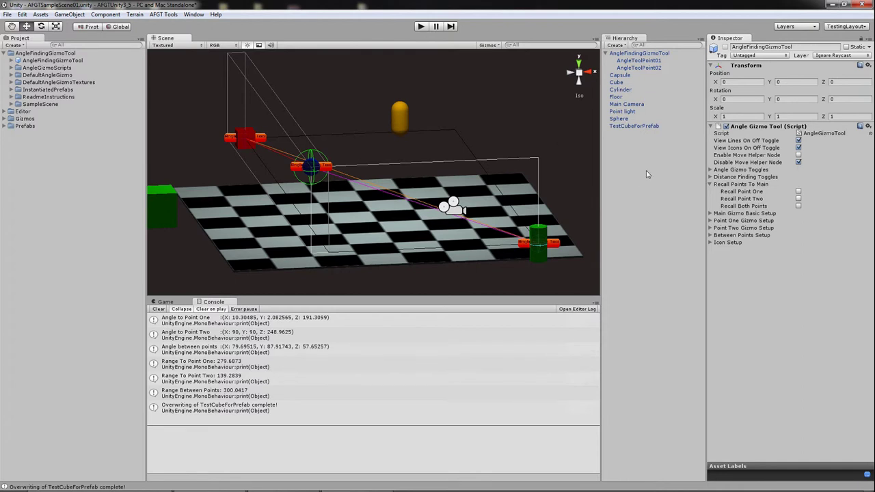
mouse_move(501, 119)
left_mouse_down("alt")
mouse_move(483, 120)
mouse_move(510, 121)
left_mouse_up("alt")
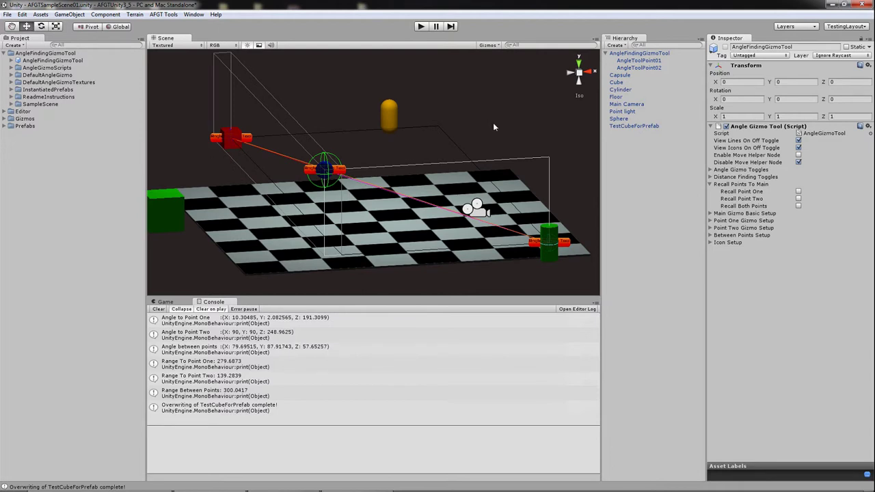
left_click_drag(492, 125, 482, 125, "alt")
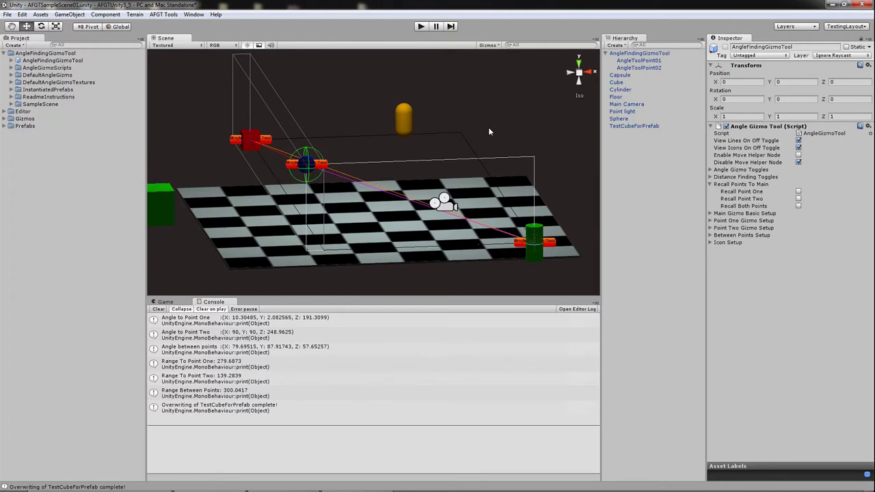
left_click_drag(488, 127, 509, 126, "alt")
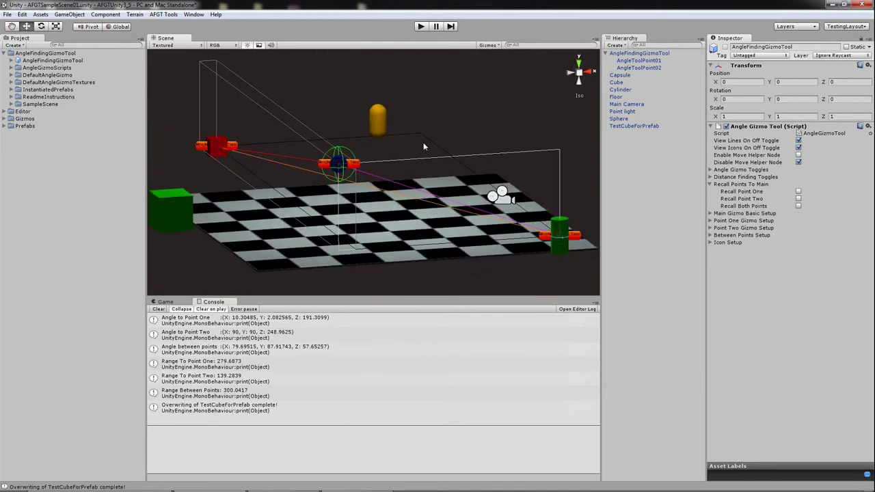
left_click_drag(423, 142, 418, 150, "alt")
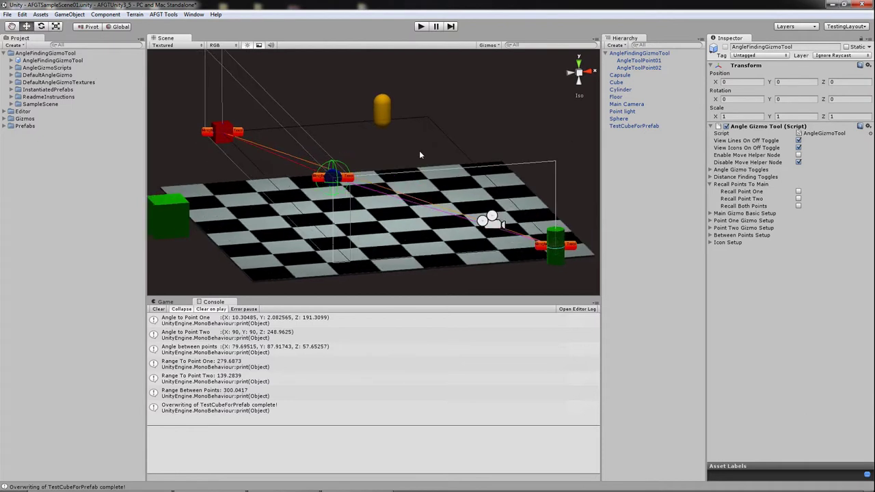
left_click_drag(482, 120, 474, 113, "alt")
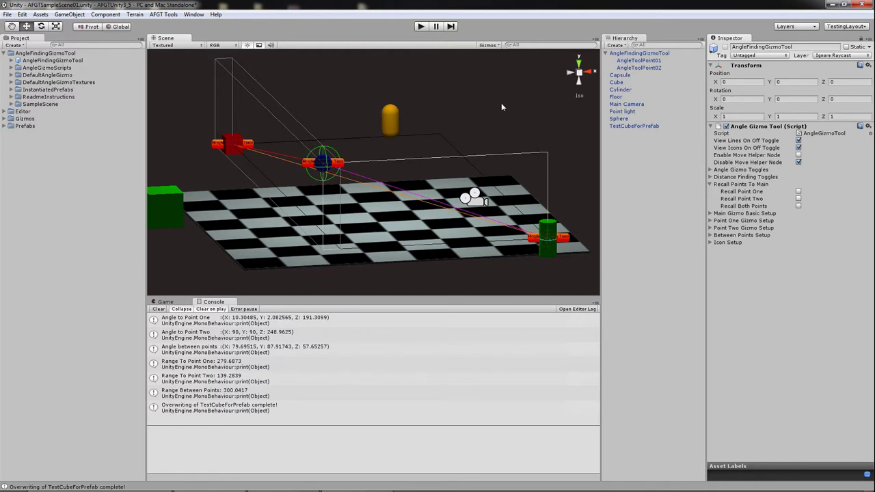
mouse_move(492, 112)
left_mouse_down("alt")
mouse_move(488, 106)
mouse_move(505, 108)
left_mouse_up("alt")
left_click_drag(425, 102, 442, 109, "alt")
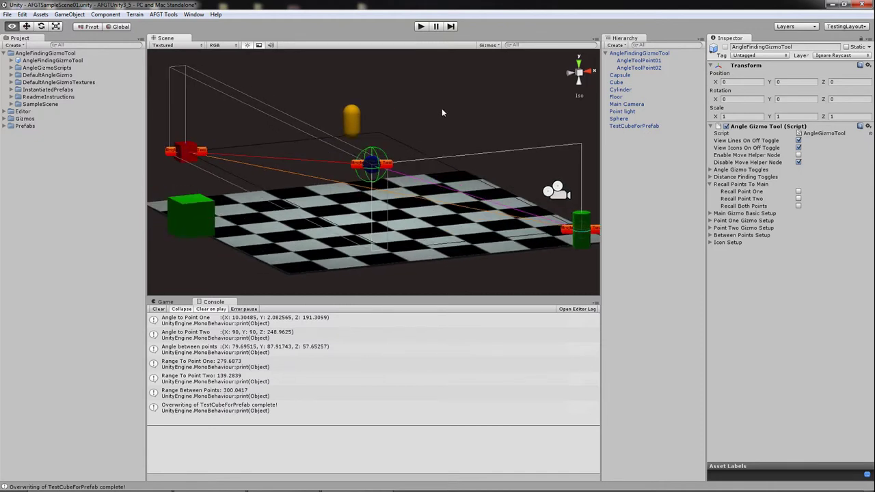